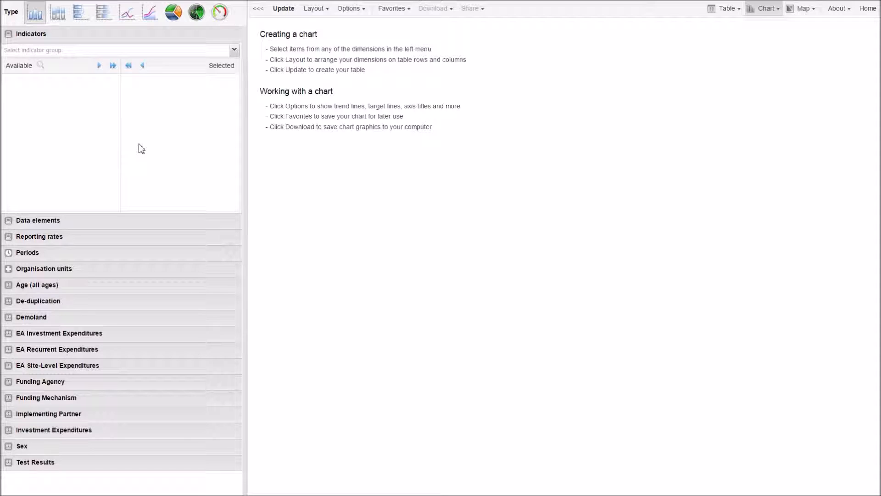
Step: List the available data elements belonging to the DL all demo data group
left_click(81, 221)
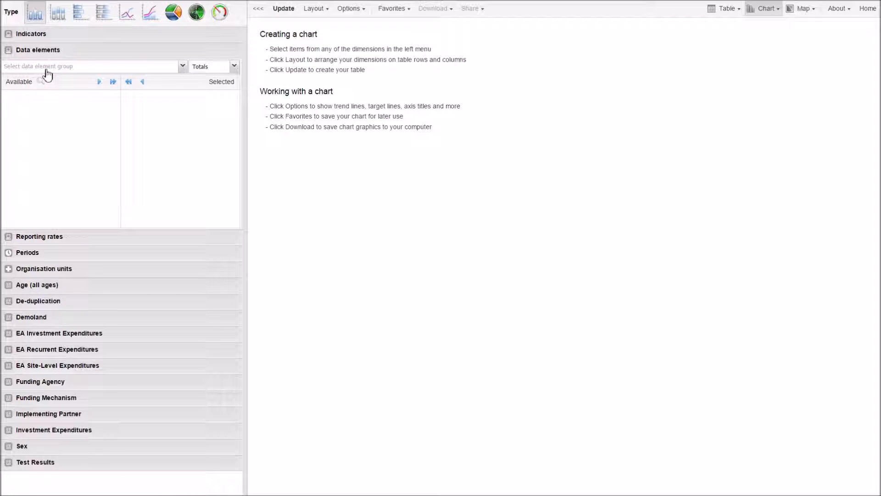
left_click(185, 68)
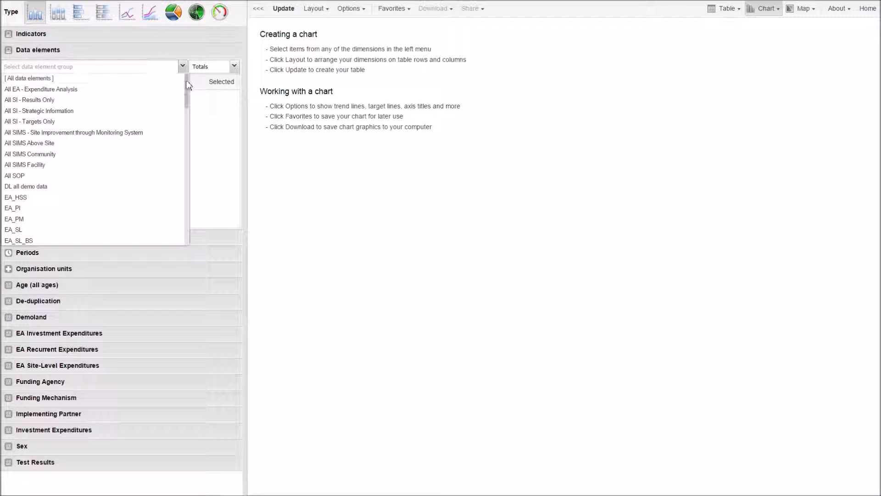
left_click_drag(187, 78, 175, 53)
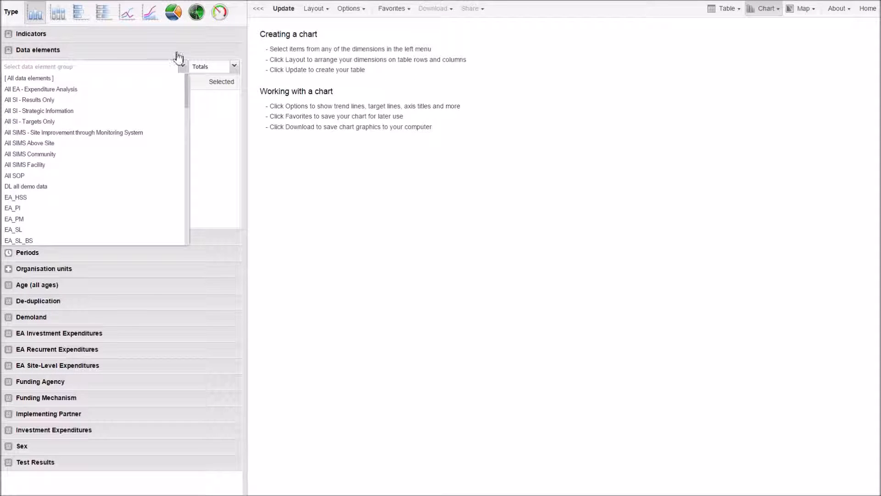
left_click(49, 188)
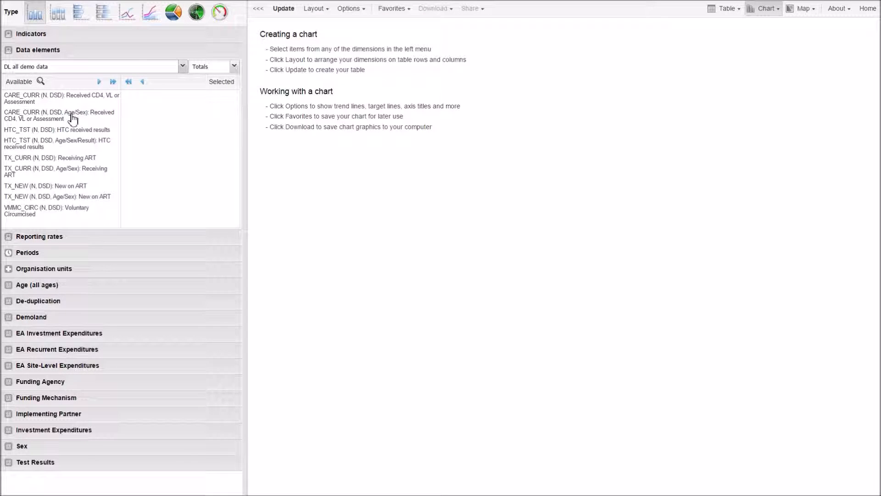
left_click(63, 160)
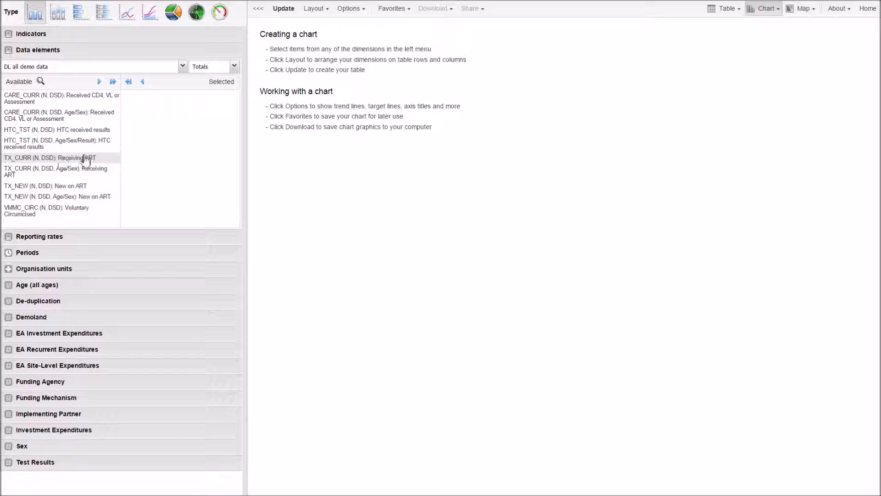
left_click(98, 82)
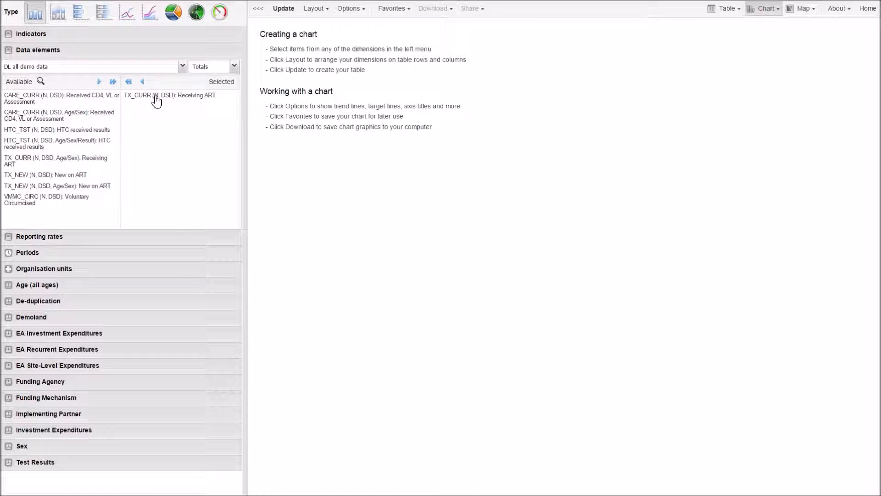
double_click(60, 175)
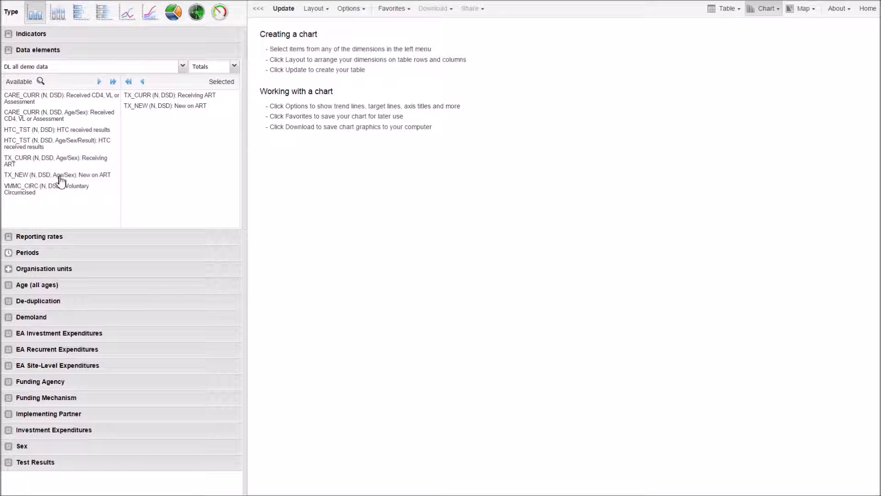
left_click(113, 83)
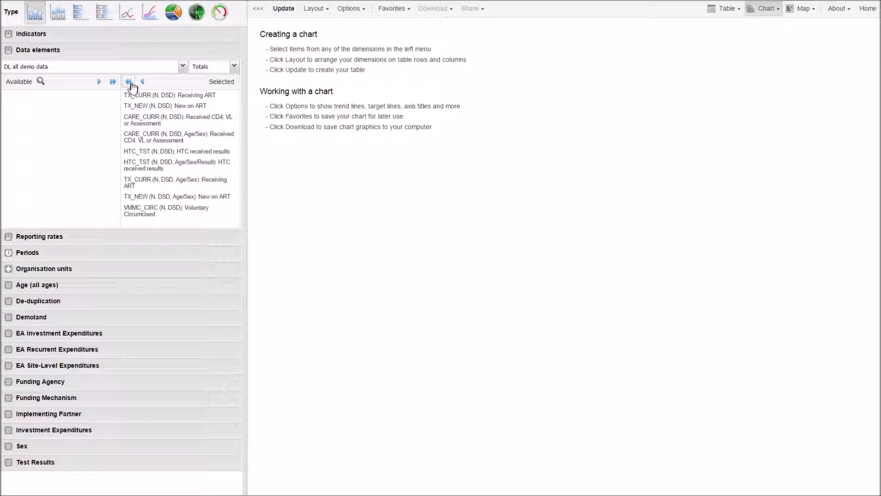
left_click(130, 83)
Step: Add TX_CURR (N, DSD): Receiving ART and TX_NEW (N, DSD): New on ART to the selected data elements
double_click(48, 159)
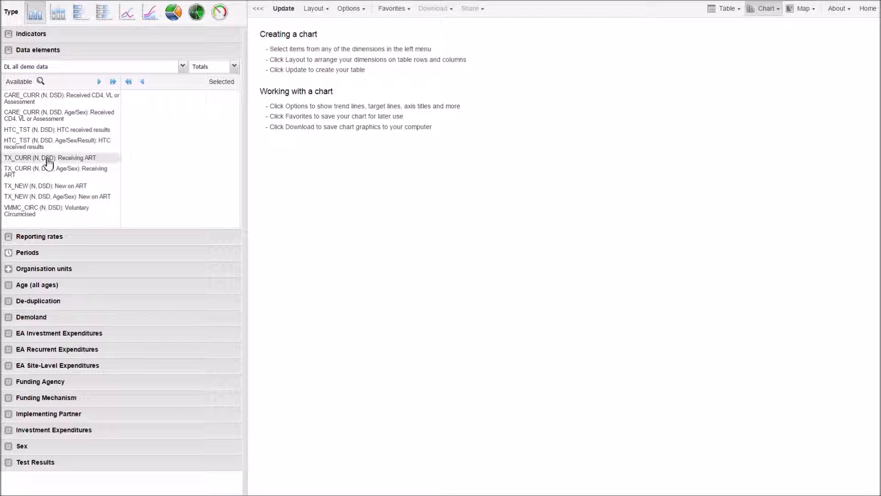
double_click(37, 177)
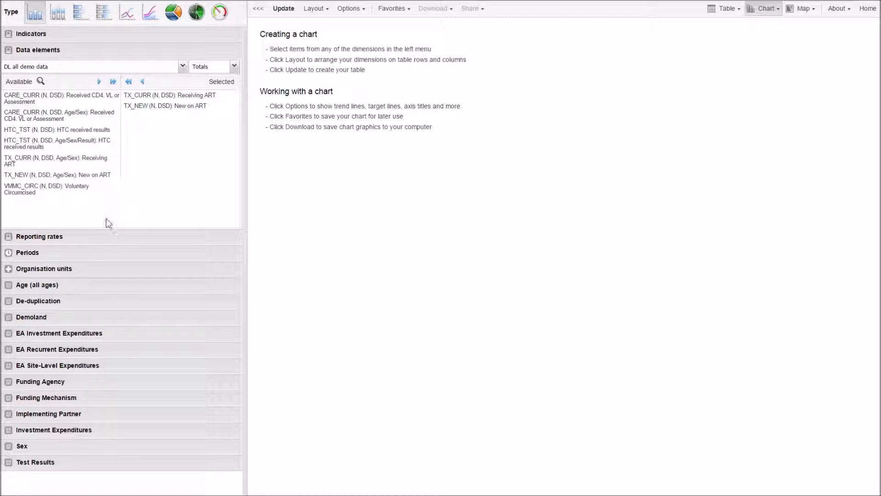
Step: Set the period to the Financial October year October 2013 - September 2014 and deselect Last financial year
left_click(97, 259)
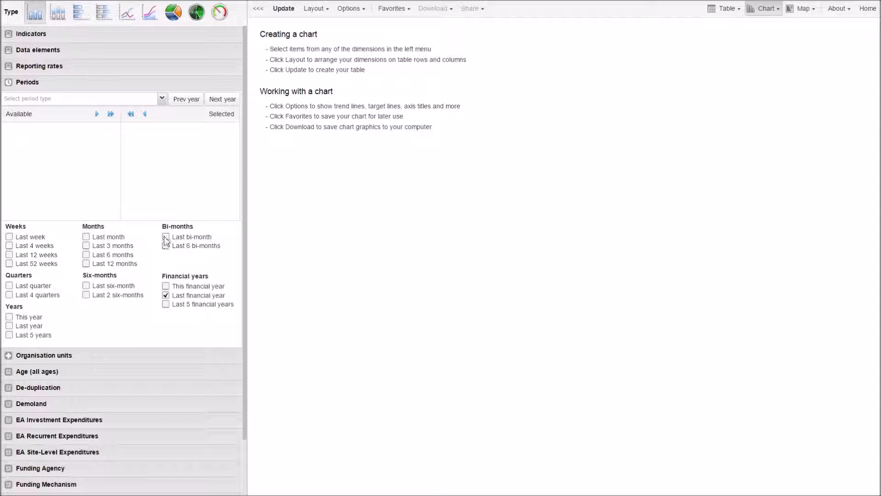
left_click(162, 99)
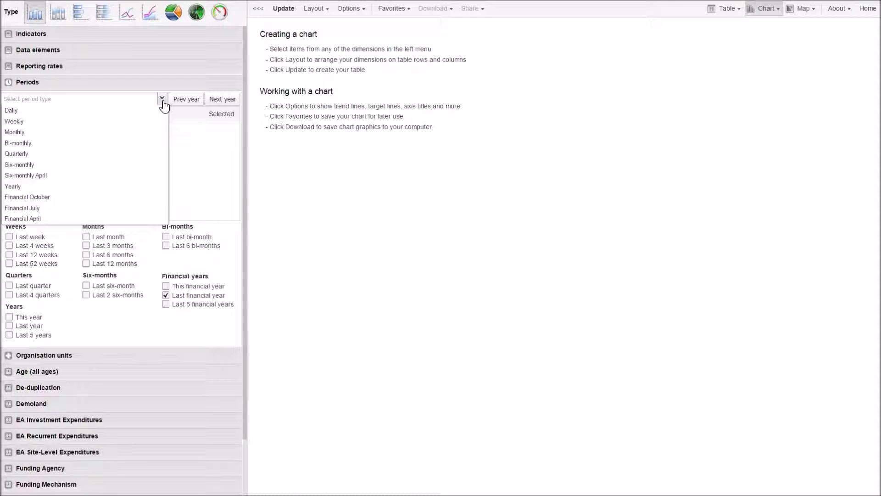
left_click(108, 200)
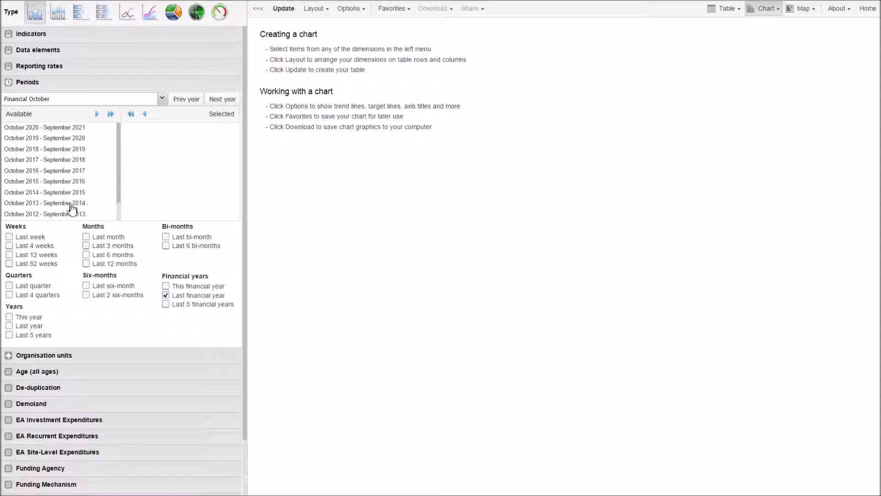
left_click(57, 205)
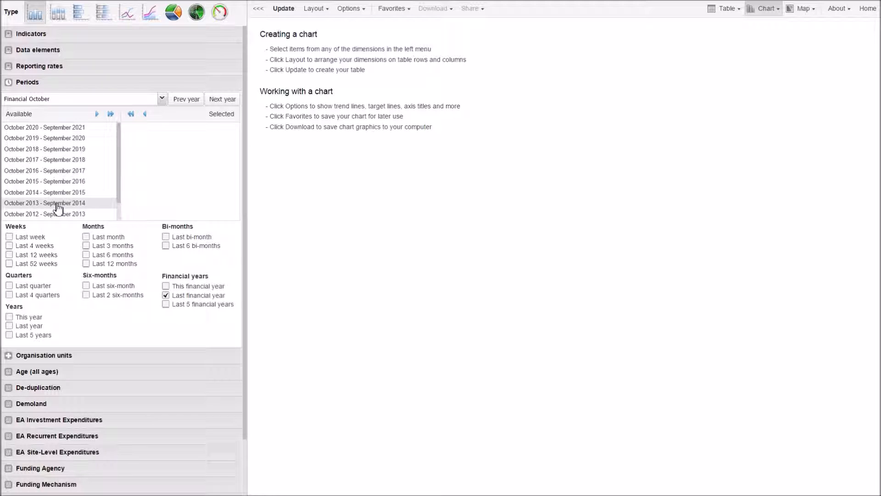
left_click(97, 114)
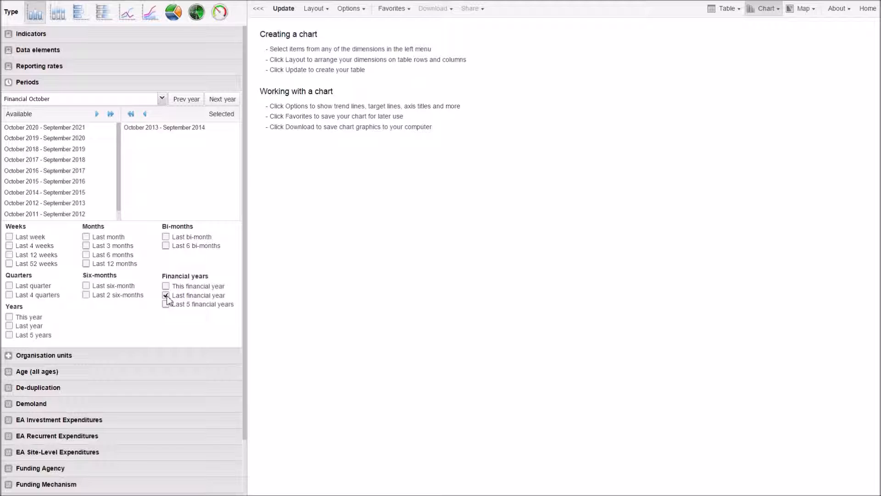
left_click(167, 296)
Step: Expand Animal Region and Food Region in the organisation unit tree to list their districts
left_click(98, 360)
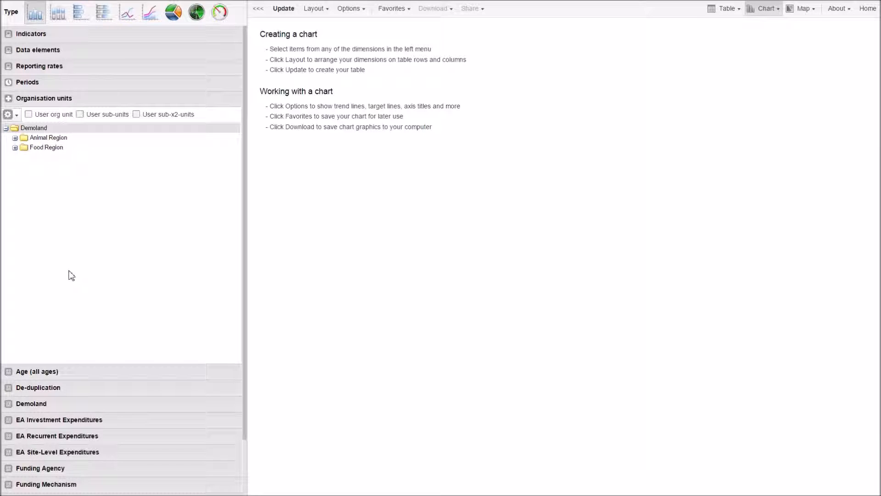
left_click(15, 137)
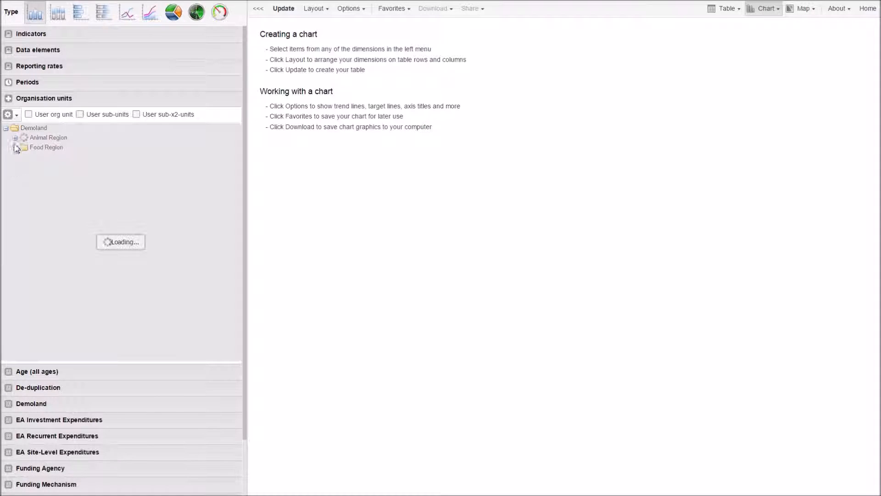
left_click(15, 186)
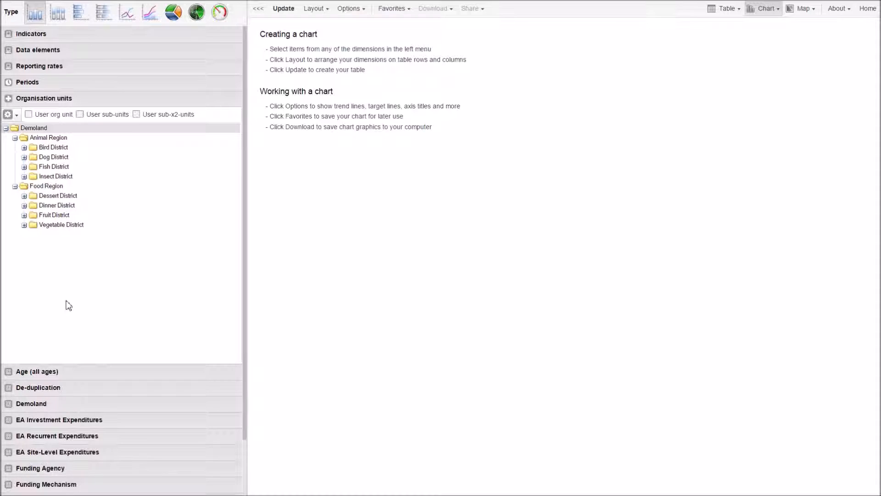
left_click(64, 147, "ctrl")
left_click(61, 157, "ctrl")
left_click(61, 167, "ctrl")
left_click(61, 175, "ctrl")
left_click(62, 196, "ctrl")
left_click(59, 206, "ctrl")
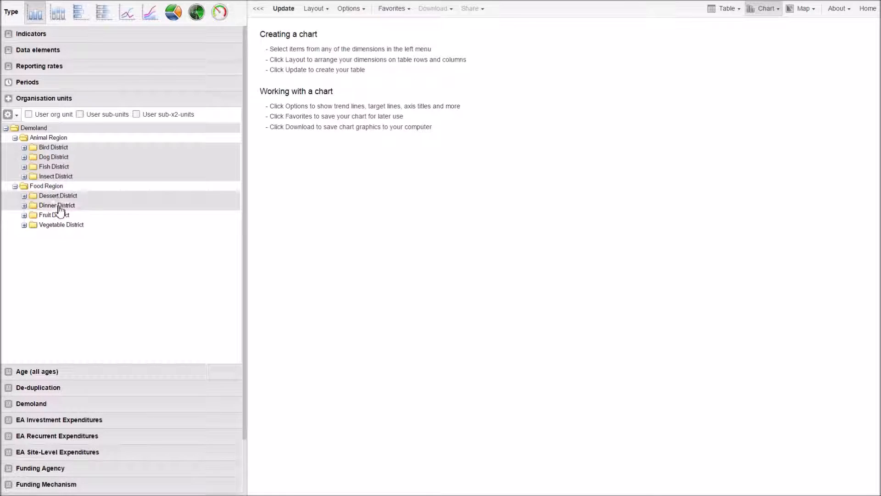
left_click(59, 217, "ctrl")
left_click(65, 227, "ctrl")
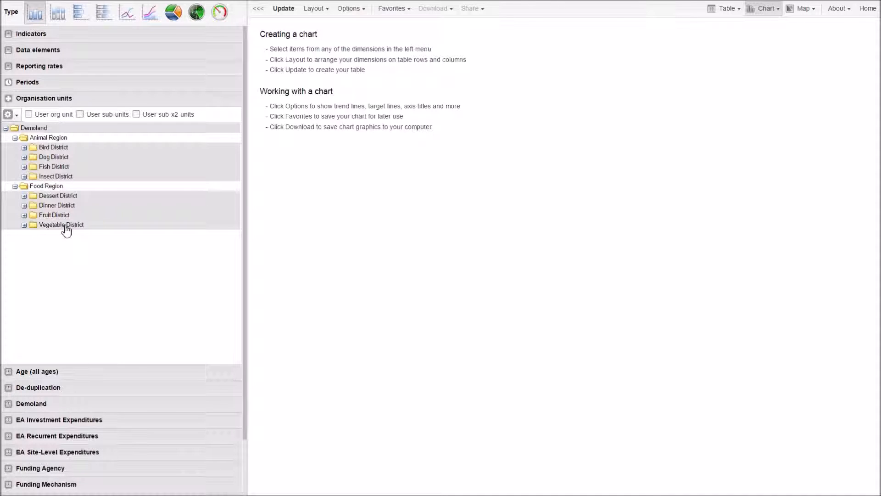
left_click(46, 128, "ctrl")
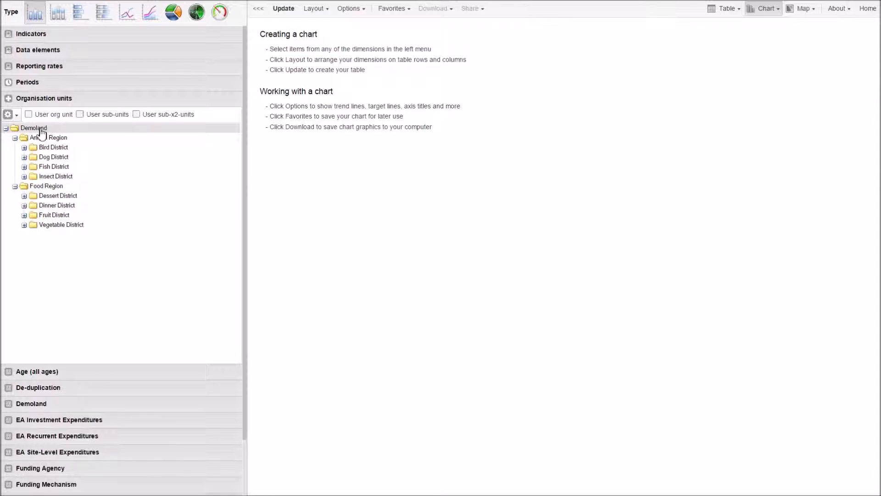
Step: Switch the organisation unit selection mode to levels and choose In-country level 3
left_click(10, 116)
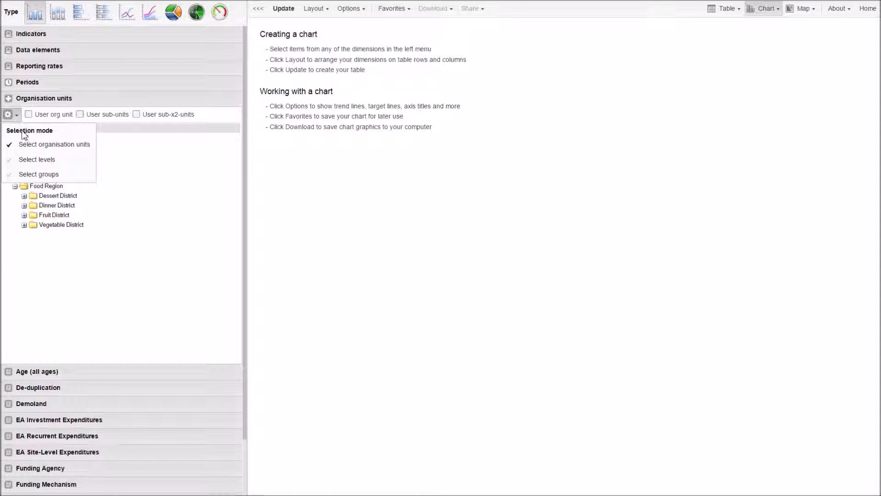
left_click(31, 161)
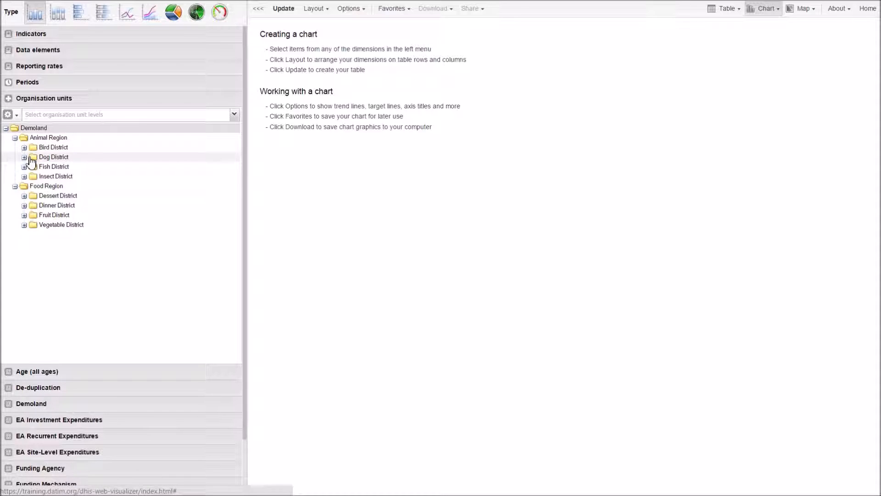
left_click(235, 115)
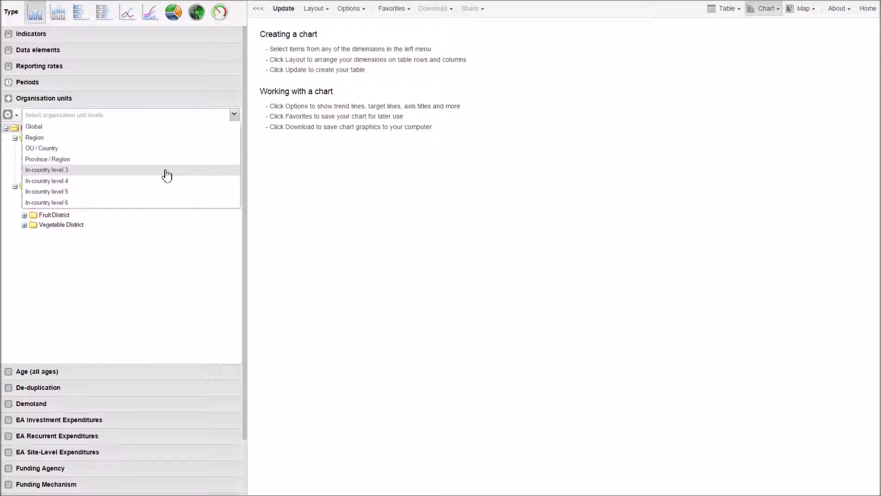
left_click(166, 173)
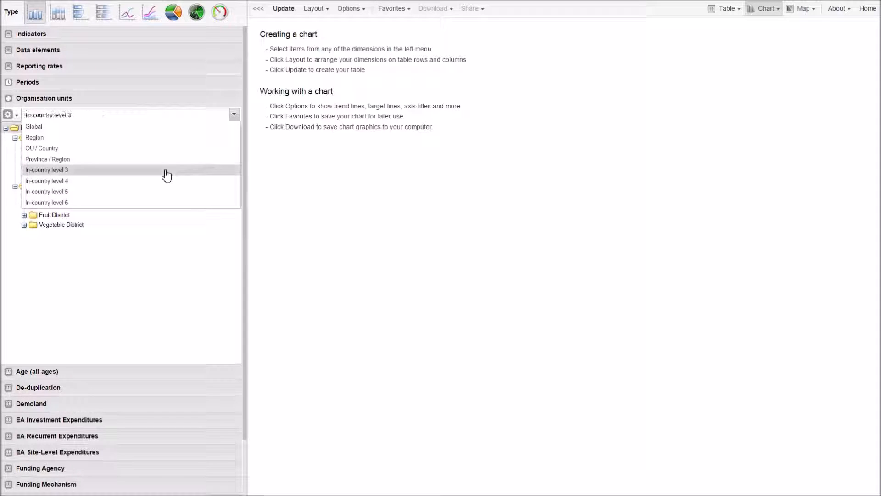
left_click(161, 280)
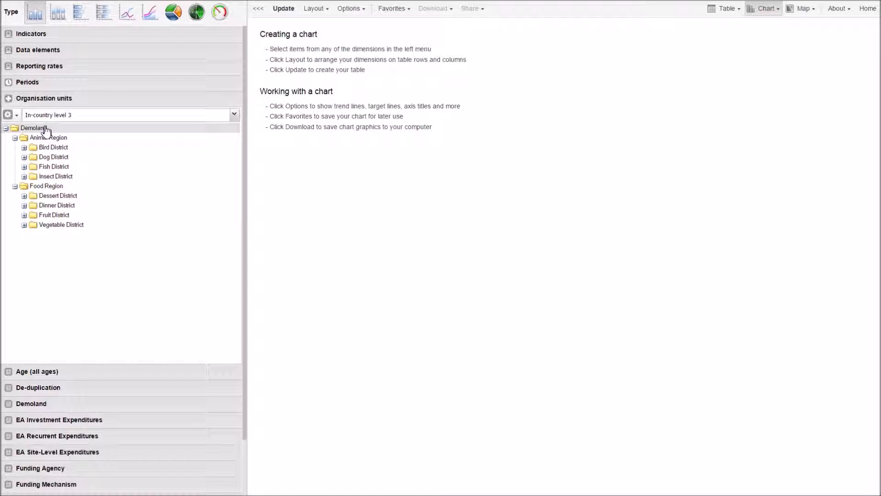
Step: Choose Demoland as the parent organisation unit and generate the chart
left_click(50, 186)
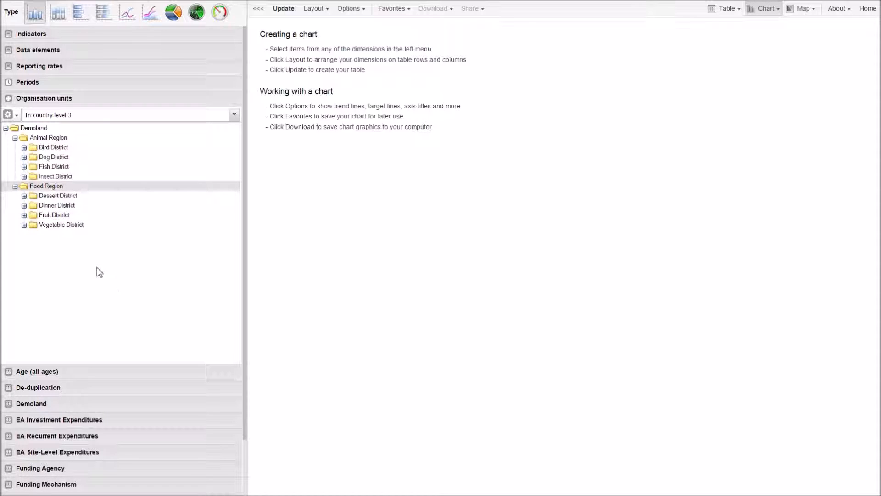
left_click(34, 131)
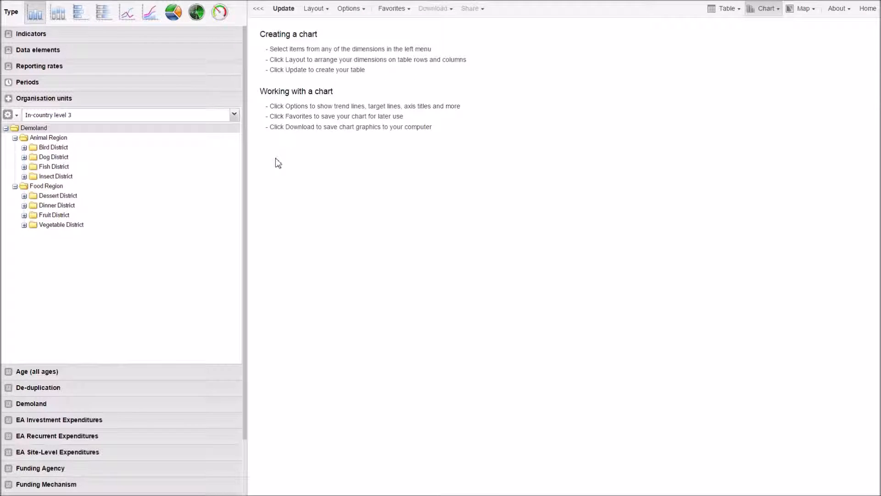
left_click(284, 9)
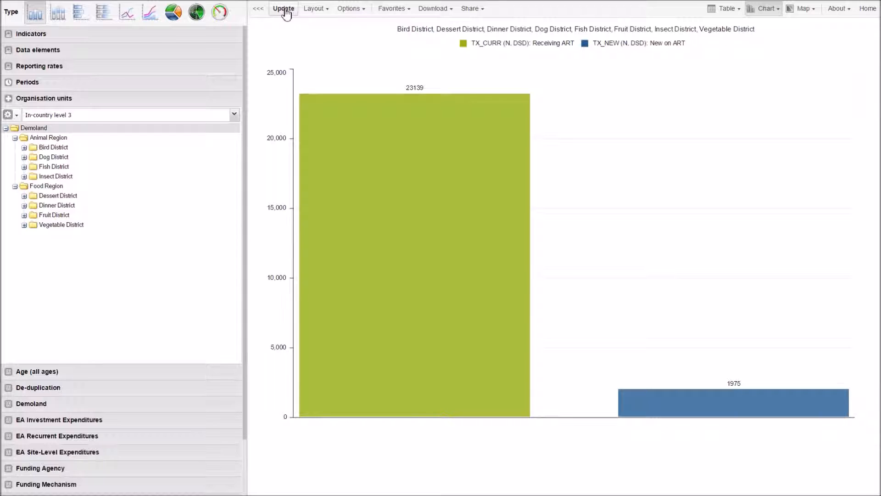
Step: Review the sketched target chart, make organisation units the category and period the filter in the chart layout, and update the chart
key("alt+Tab")
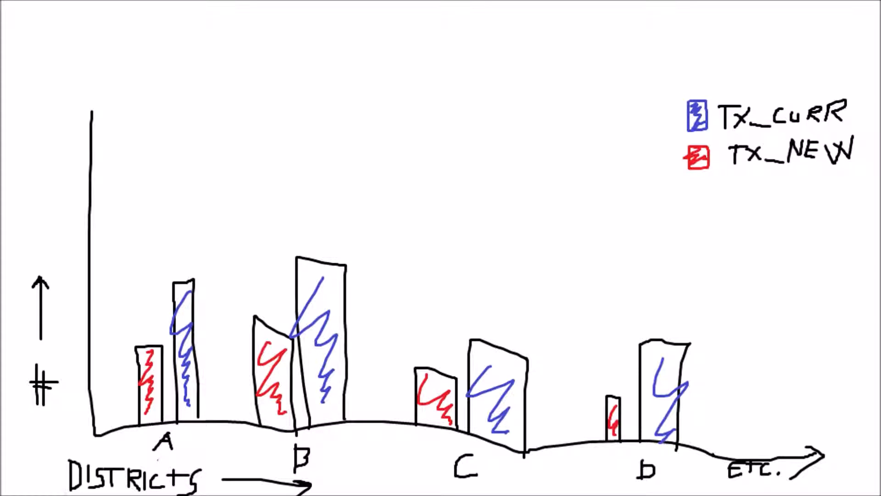
key("alt+Tab")
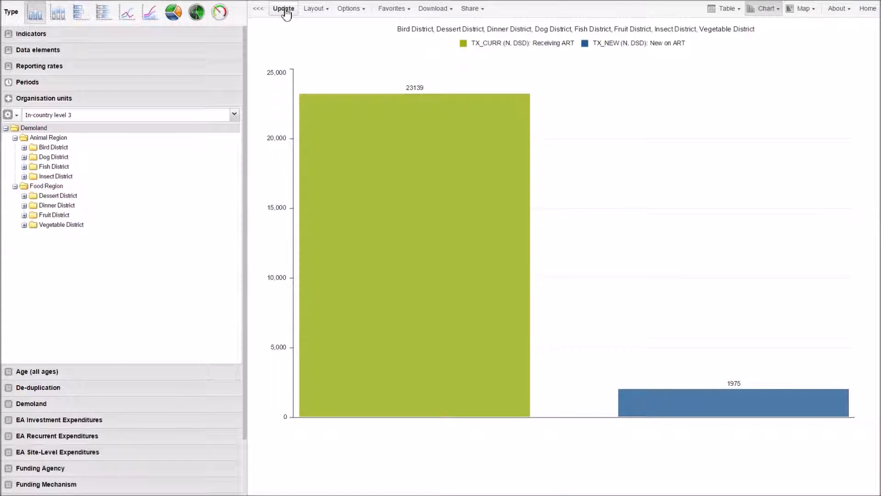
left_click(316, 19)
left_click_drag(364, 23, 373, 46)
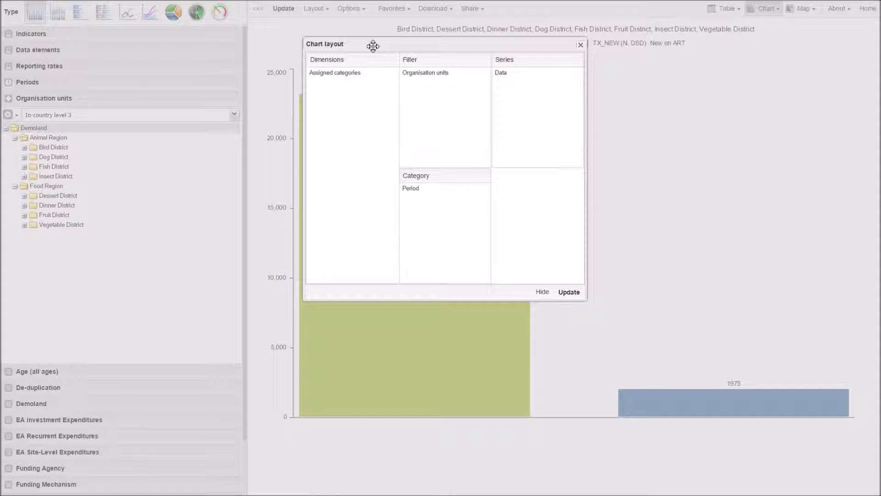
left_click_drag(373, 46, 477, 100)
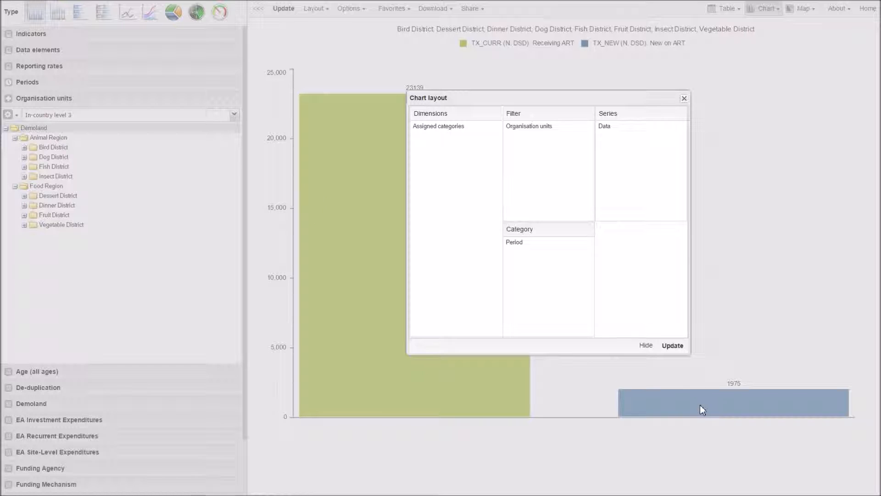
left_click_drag(571, 98, 542, 79)
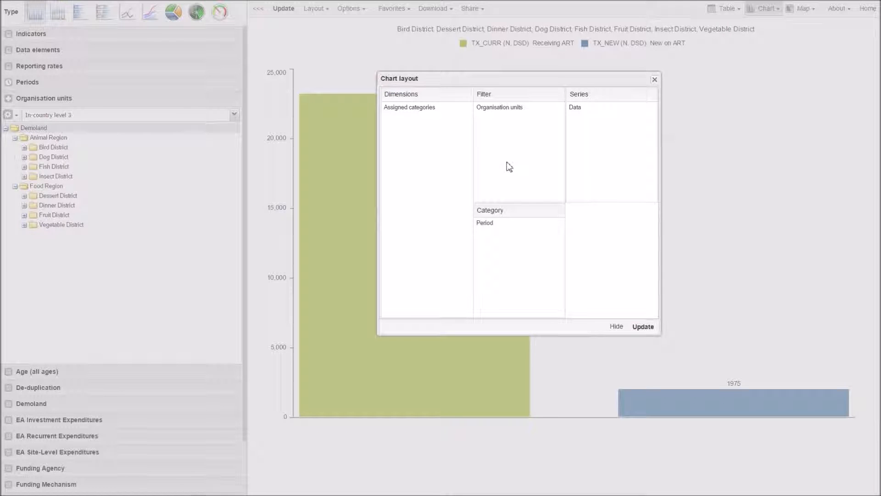
left_click_drag(503, 114, 504, 235)
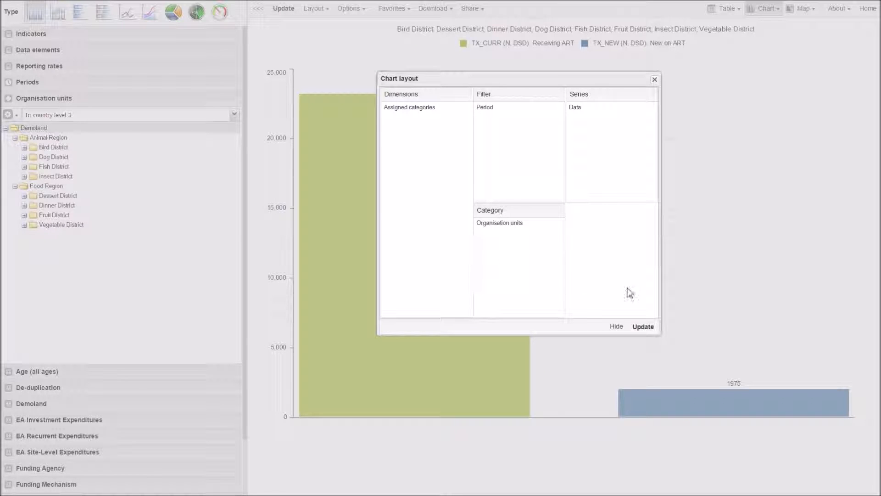
left_click(644, 327)
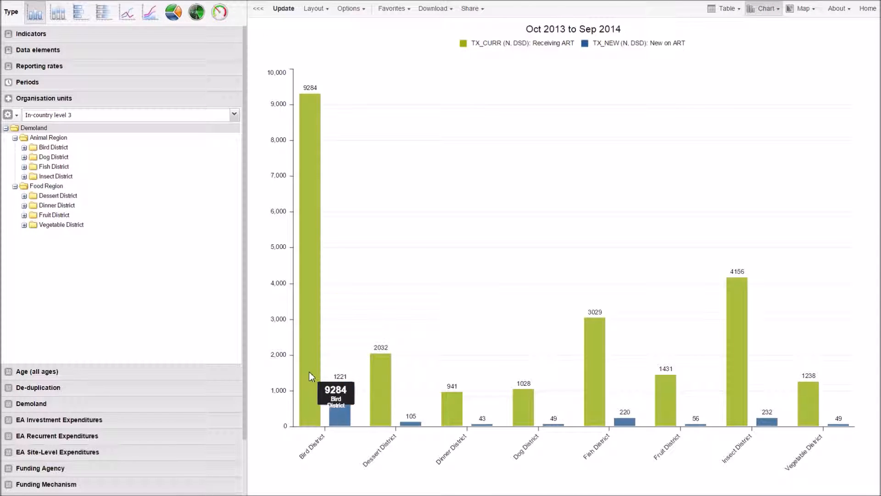
mouse_move(339, 408)
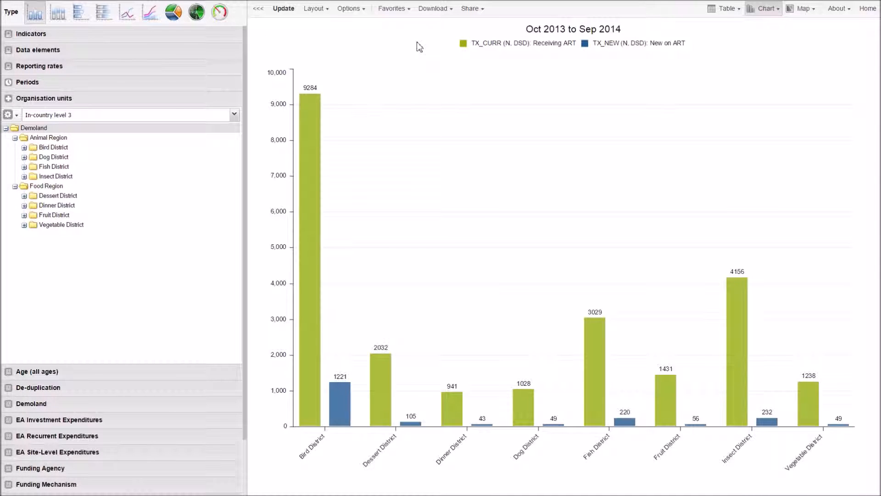
Step: Set the chart title to "TX_NEW and TX_CURR by District, FY14" in the chart options and update the chart
left_click(347, 11)
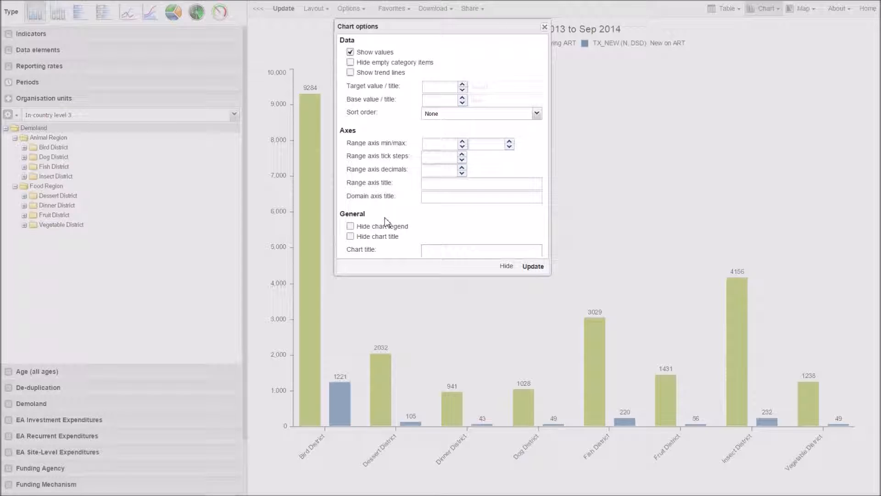
type("TX_NEW and TX_CURR by District, FY14")
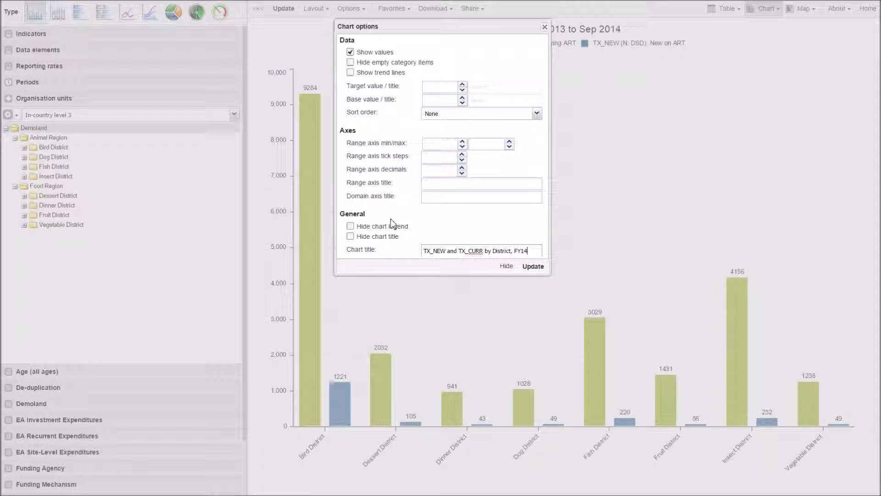
left_click(532, 267)
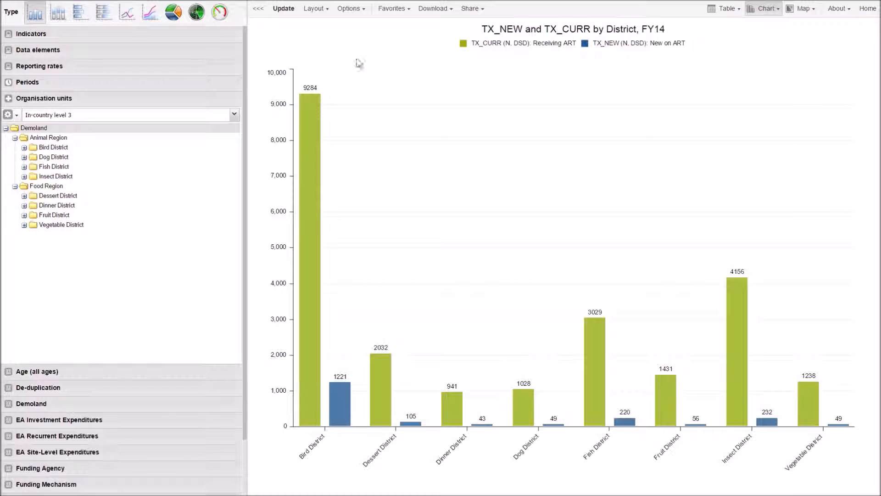
Step: Write "Demoland TX_NEW and TX_CURR by District, FY14" in the favorites search field, copy the text, and clear the field
left_click(394, 9)
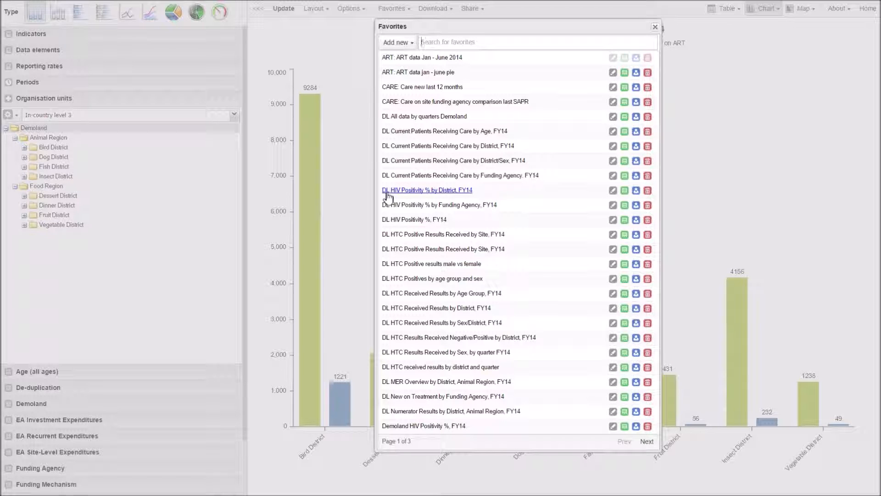
type("TX_NE")
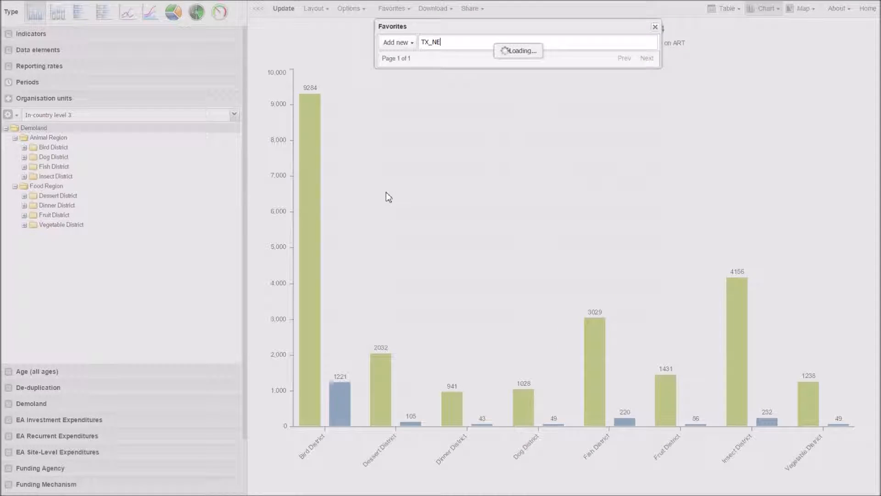
type("W and TX_CURR ")
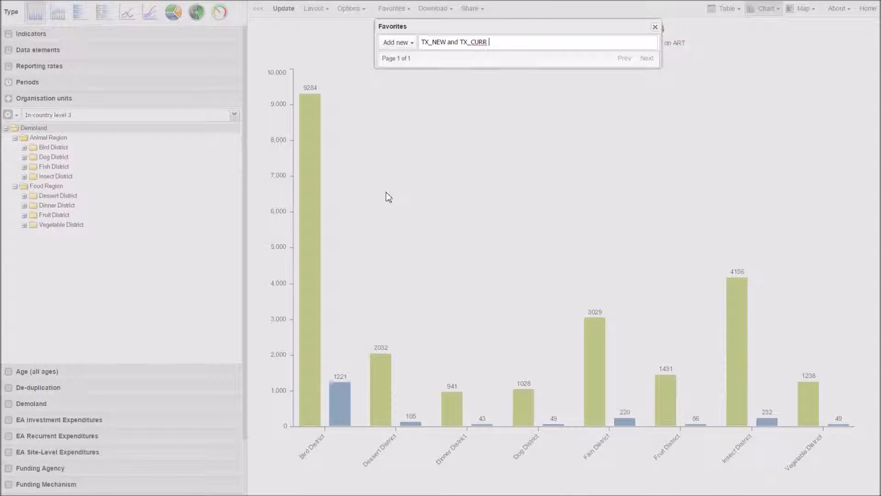
type("by District, FY14")
left_click(422, 42)
type("DF")
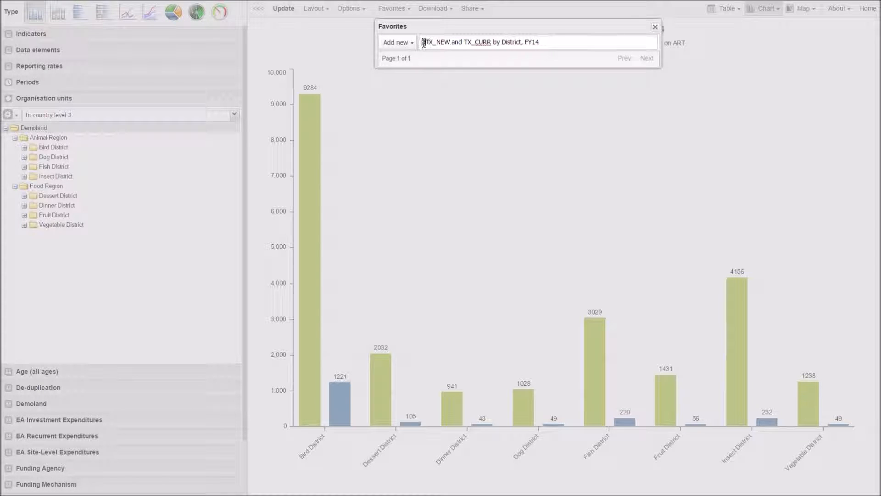
type("emoland")
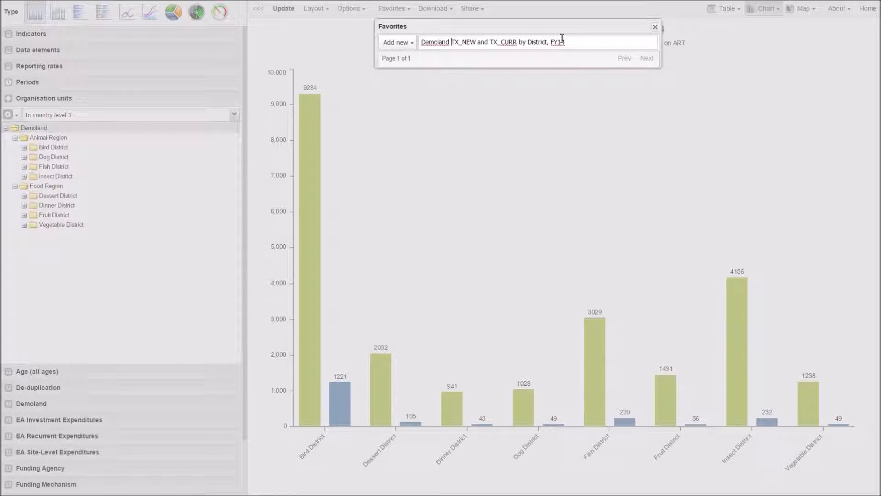
left_click_drag(573, 41, 419, 42)
key("ctrl+c")
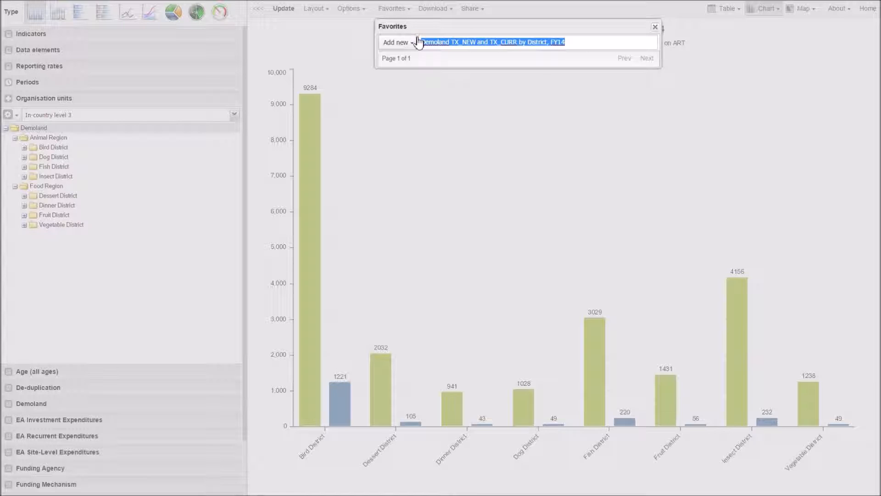
key("BackSpace")
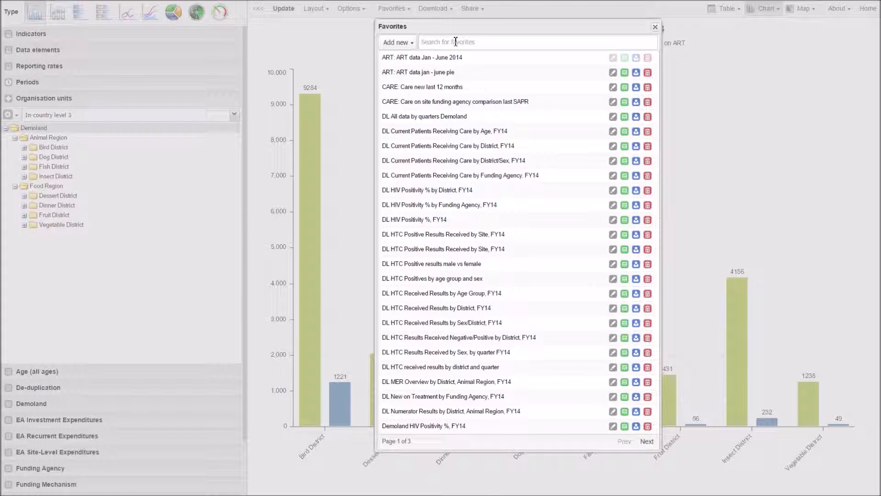
Step: Save the chart as a new favorite named with the copied text "Demoland TX_NEW and TX_CURR by District, FY14" and close the favorites list
left_click(398, 42)
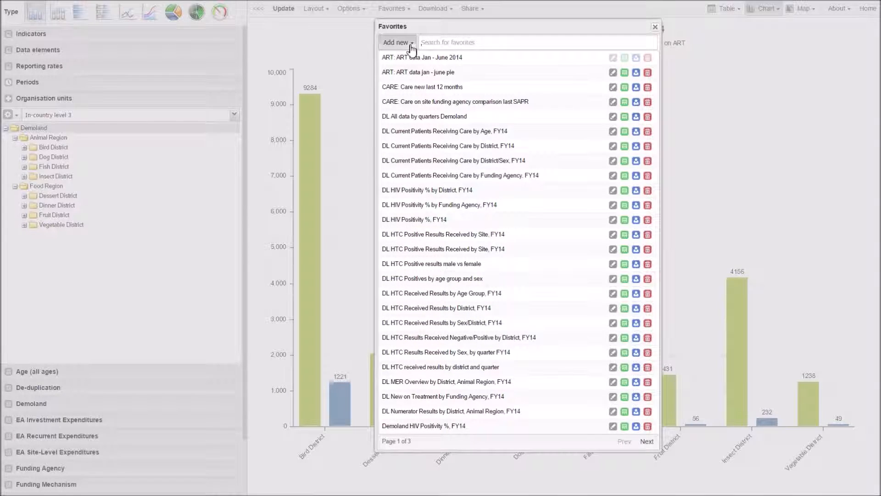
key("ctrl+v")
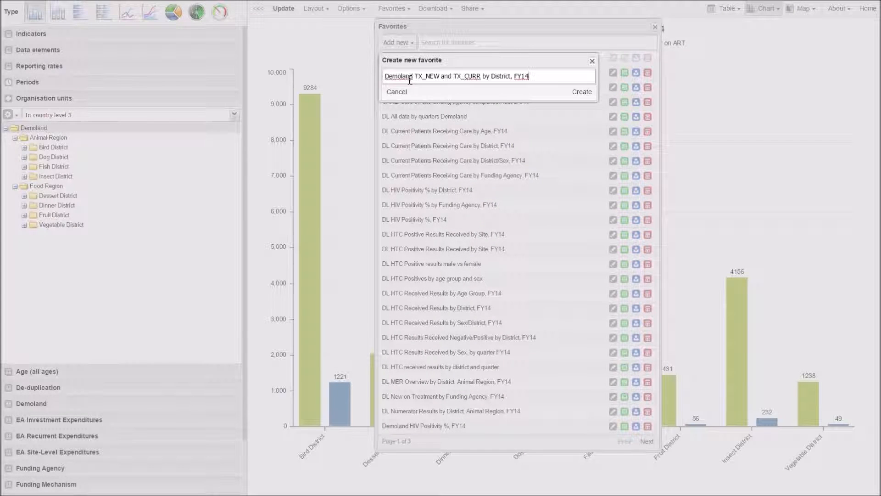
left_click(582, 93)
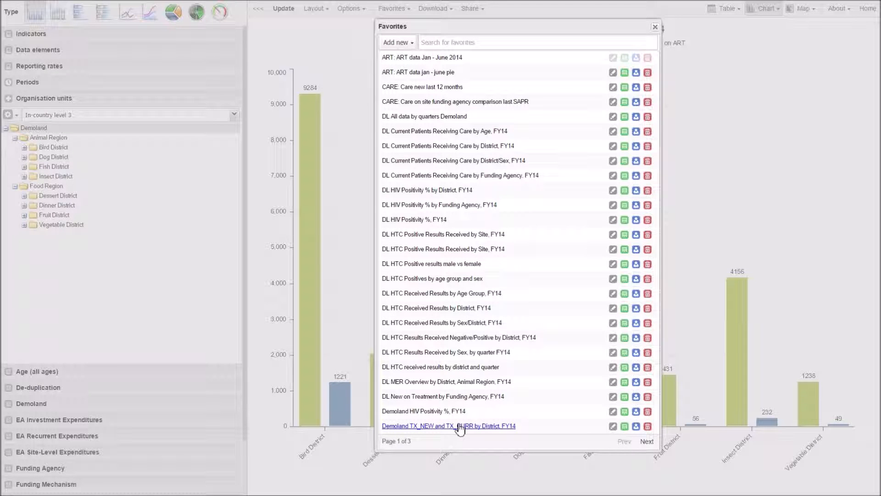
left_click(656, 26)
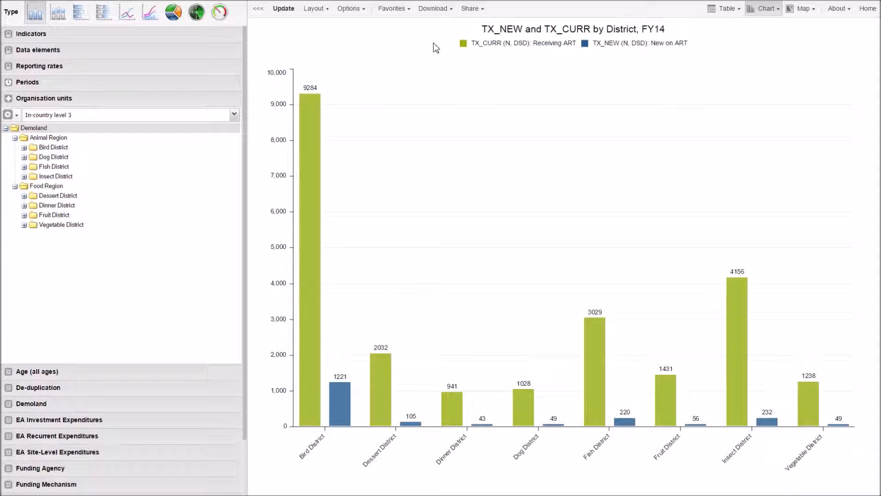
Step: Go to the home dashboard and create a new dashboard named "DL4: Treatment"
left_click(868, 14)
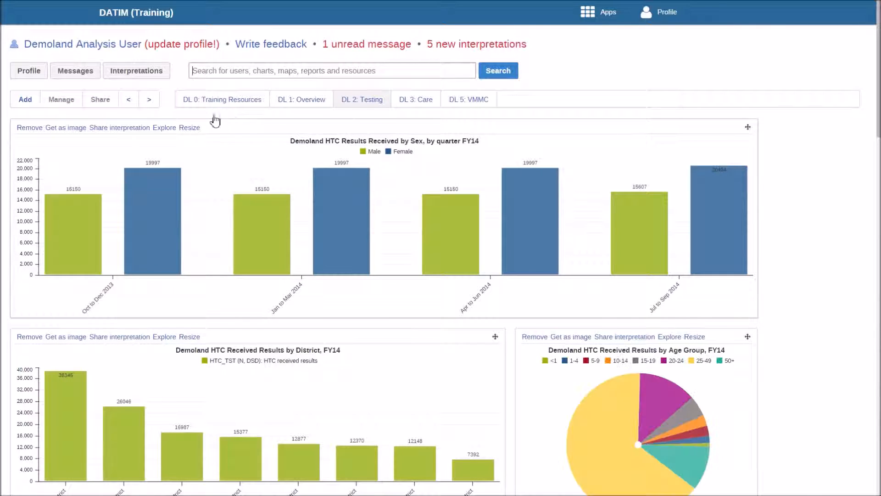
left_click(26, 100)
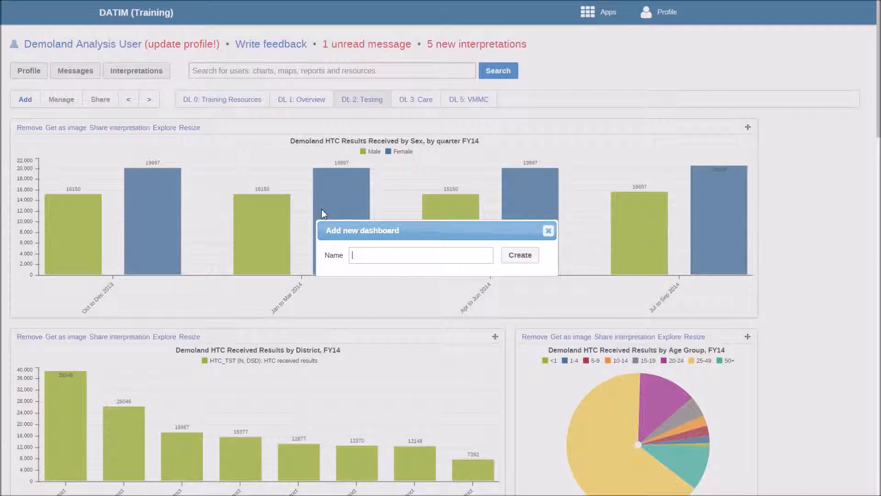
type("DL4: Treatment")
left_click(515, 259)
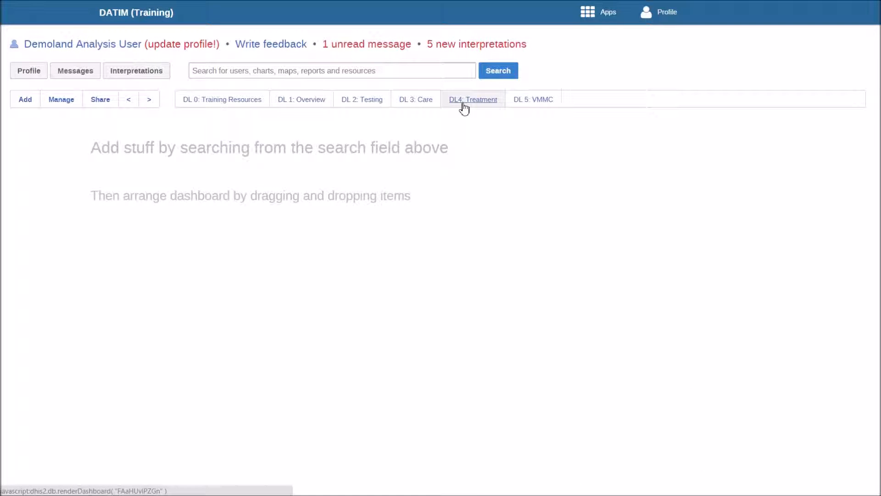
Step: Find the saved favorite by its copied name, add it to the DL4: Treatment dashboard, and cycle through the chart's display sizes
left_click(422, 75)
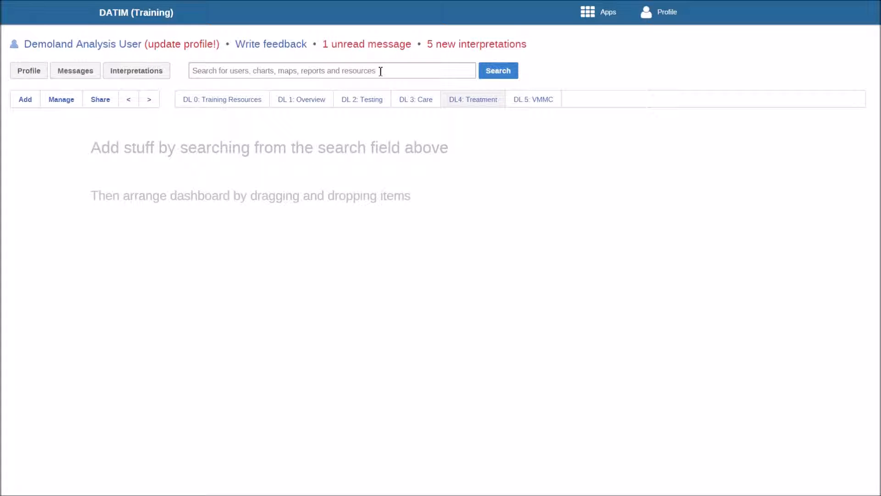
key("ctrl+v")
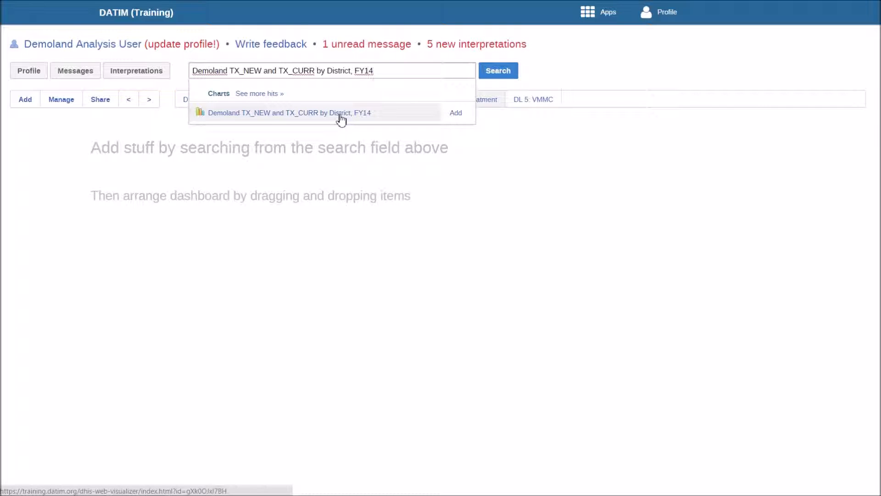
left_click(457, 115)
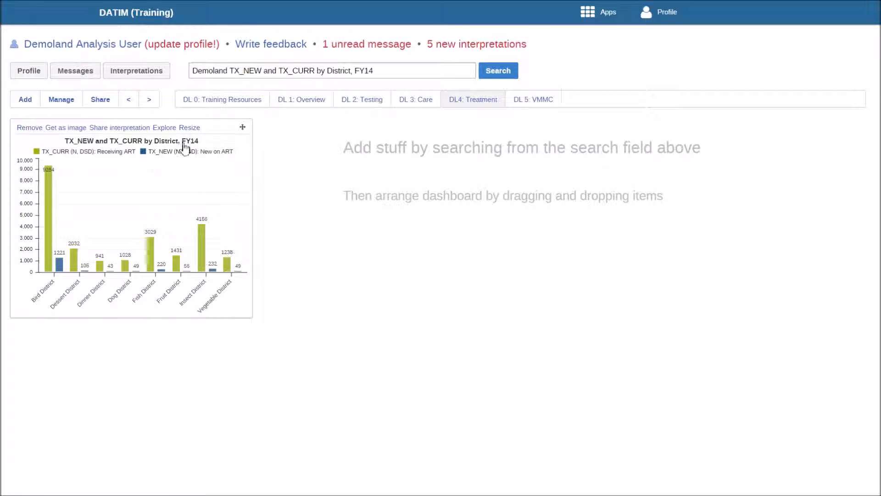
left_click(192, 130)
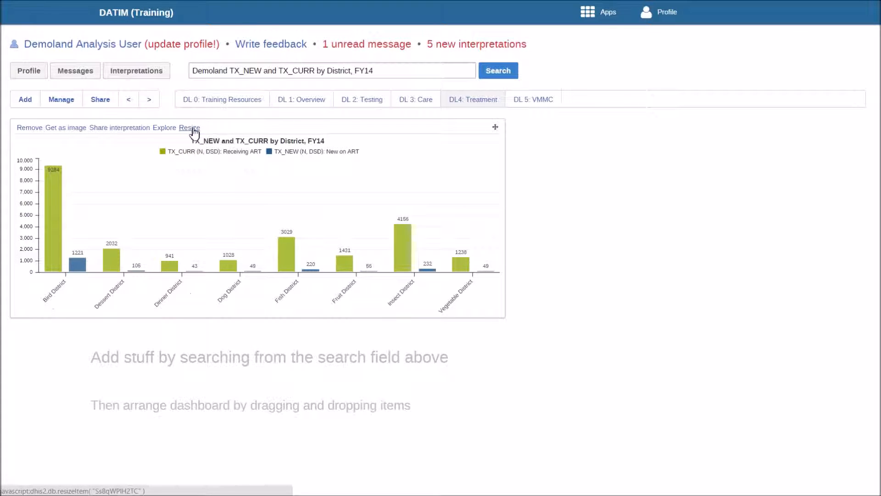
left_click(192, 128)
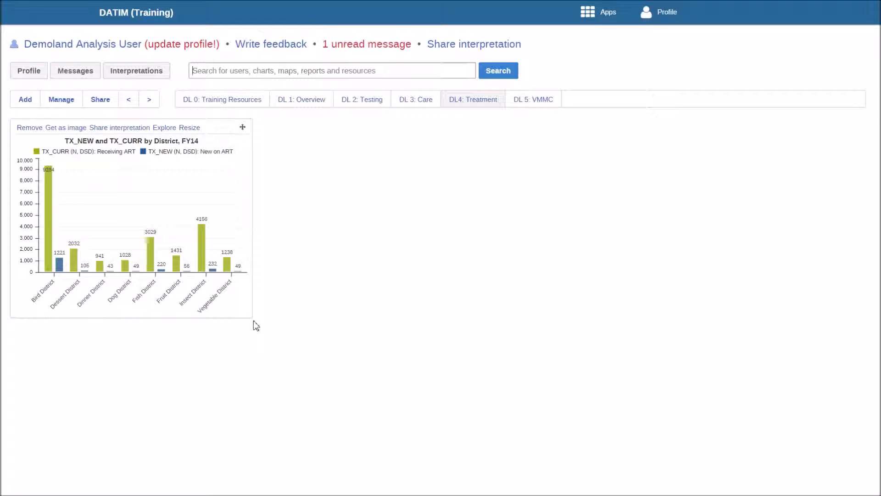
Step: Open the dashboard chart for exploring, load the "DL all demo data" data element group, and deselect TX_NEW (N, DSD): New on ART
left_click(165, 127)
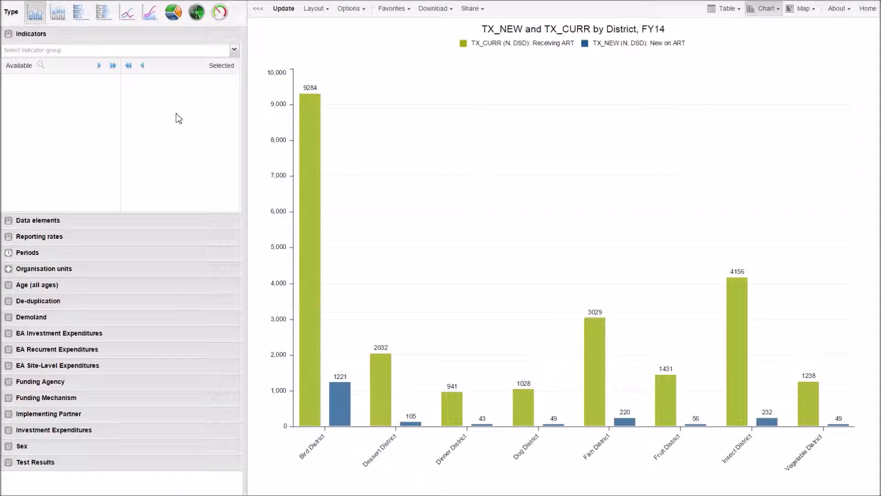
left_click(139, 226)
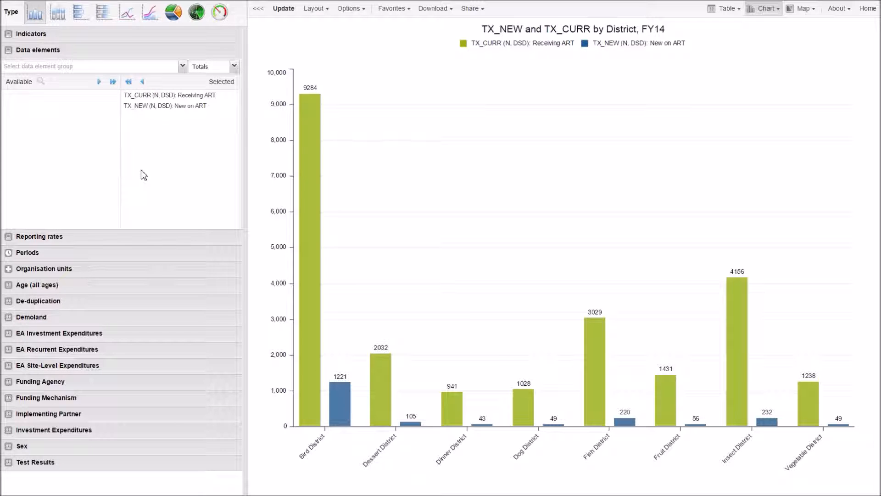
left_click(183, 66)
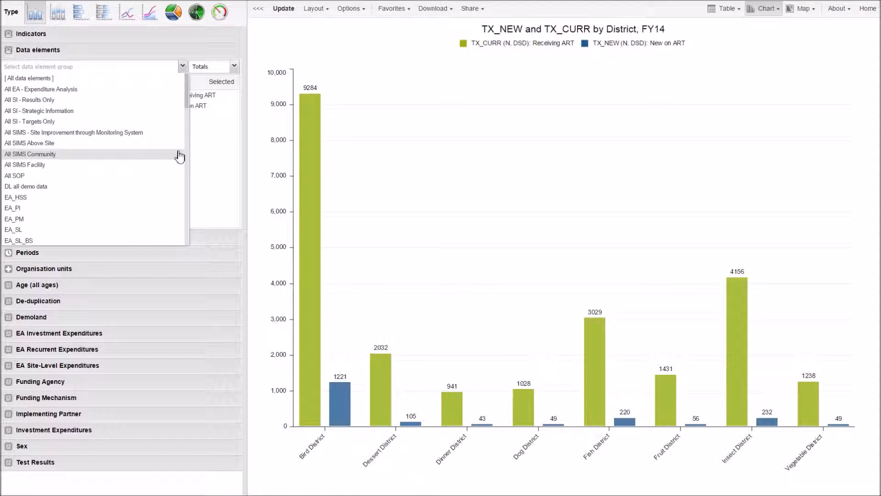
left_click(86, 186)
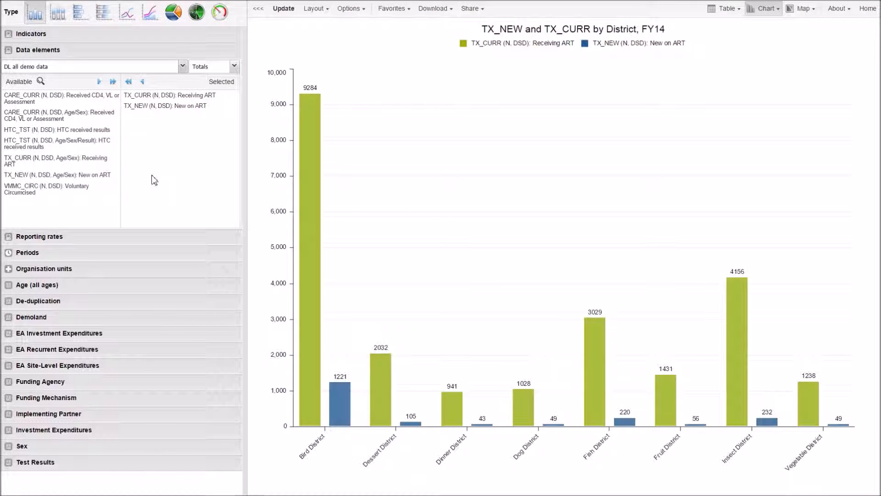
double_click(154, 110)
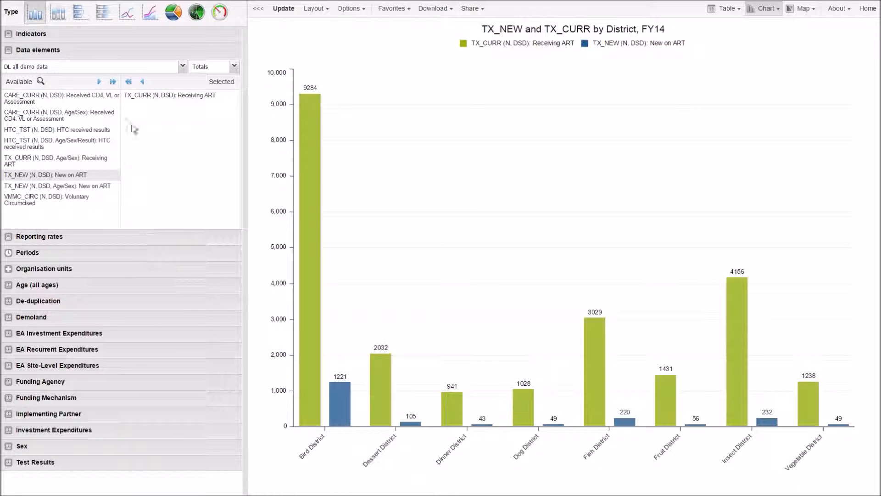
Step: Add TX_NEW (N, DSD): New on ART back to the selected data elements, and review the Financial October periods and organisation unit selection
left_click(99, 81)
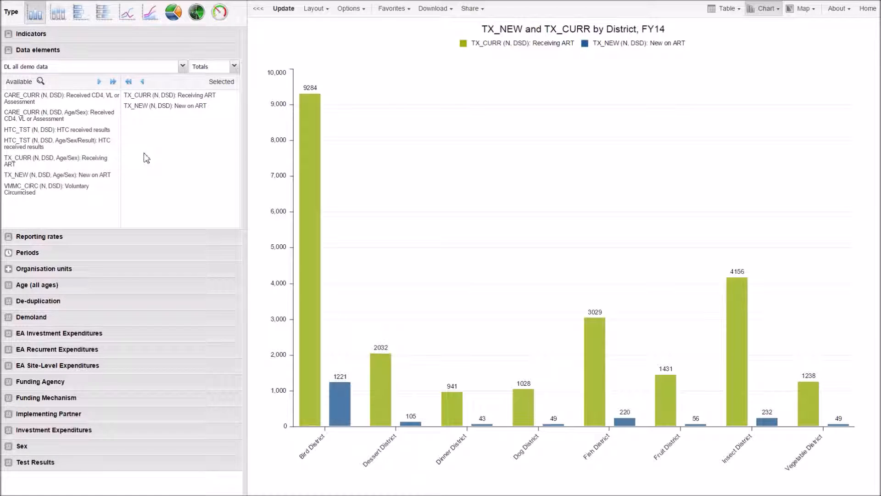
left_click(90, 254)
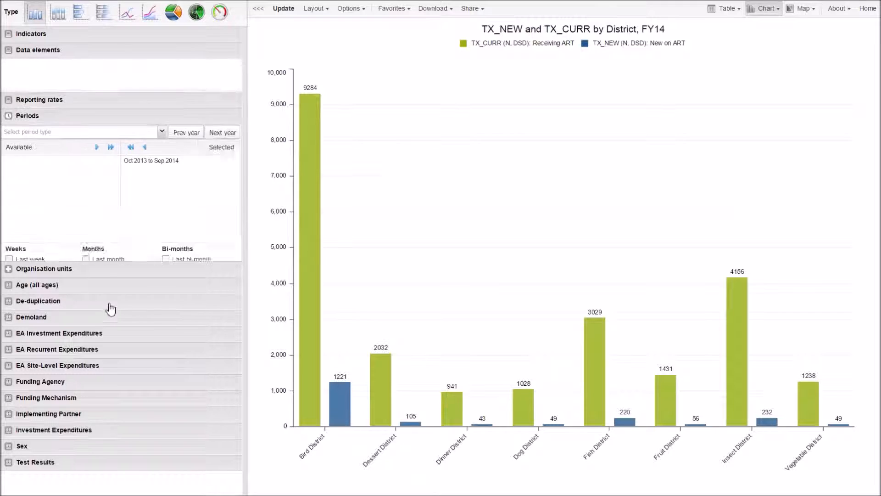
left_click(161, 98)
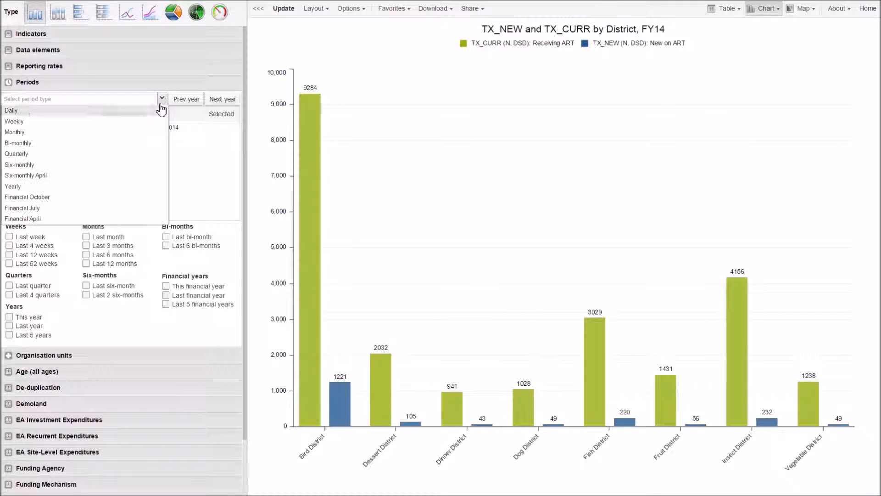
left_click(61, 197)
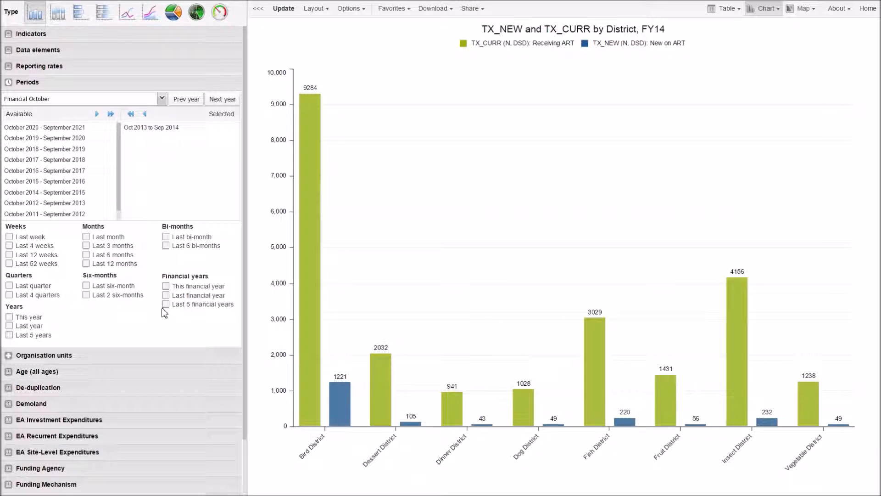
left_click(130, 357)
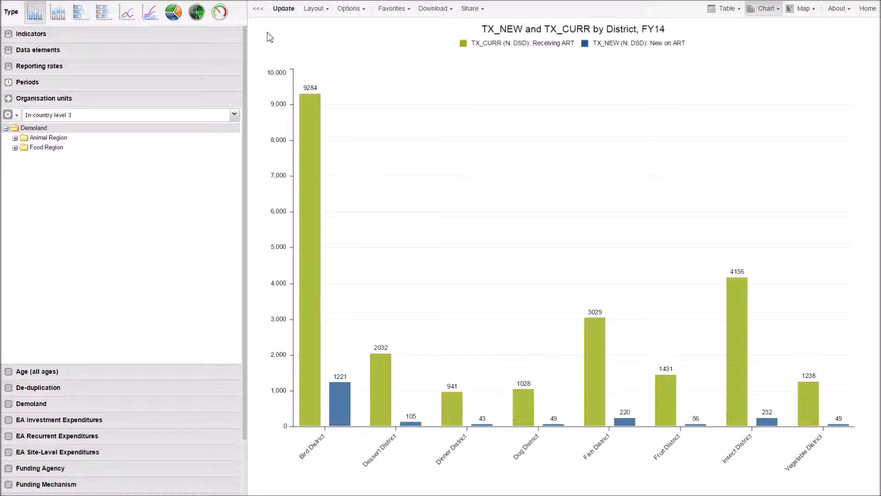
Step: Review the chart's layout dimensions and chart options, closing both without making changes
left_click(316, 9)
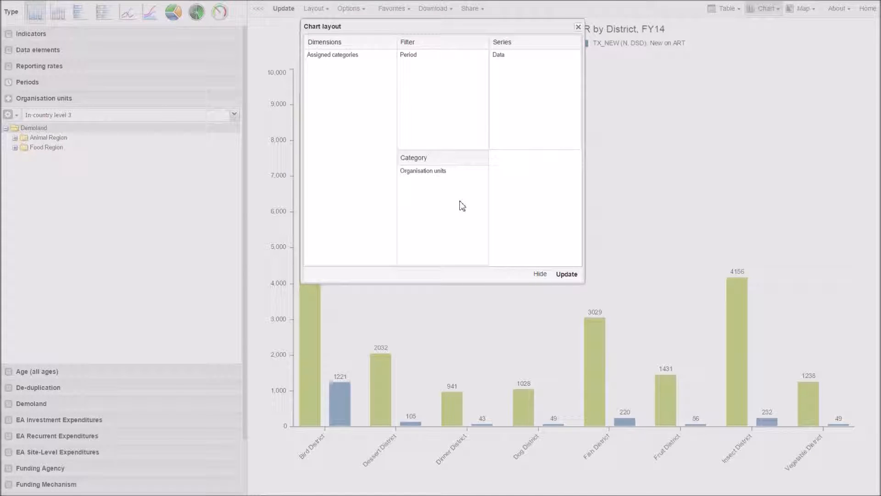
left_click(579, 27)
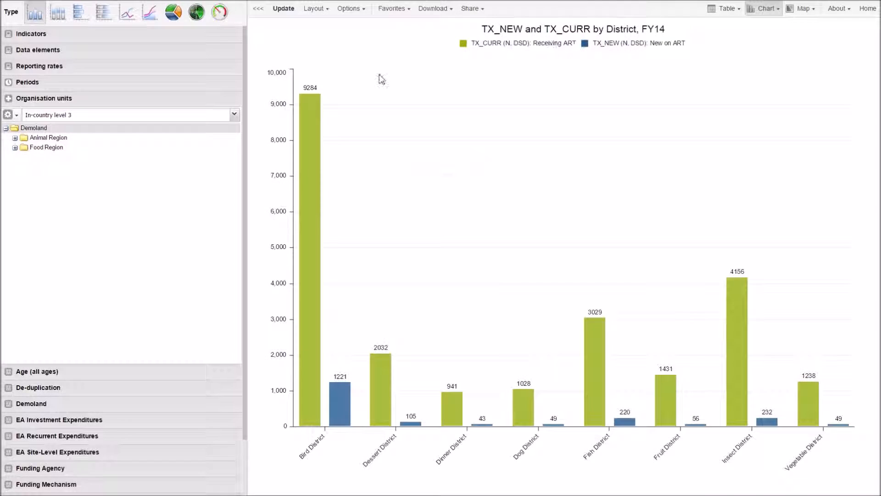
left_click(350, 9)
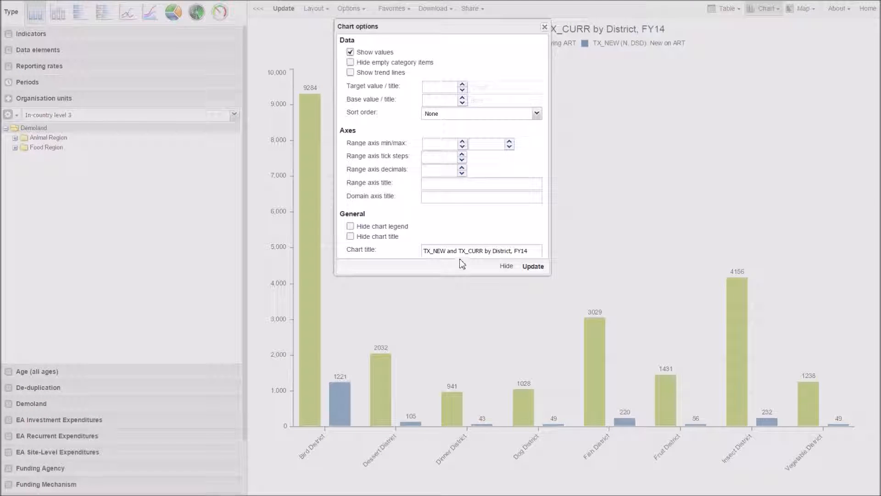
left_click(545, 26)
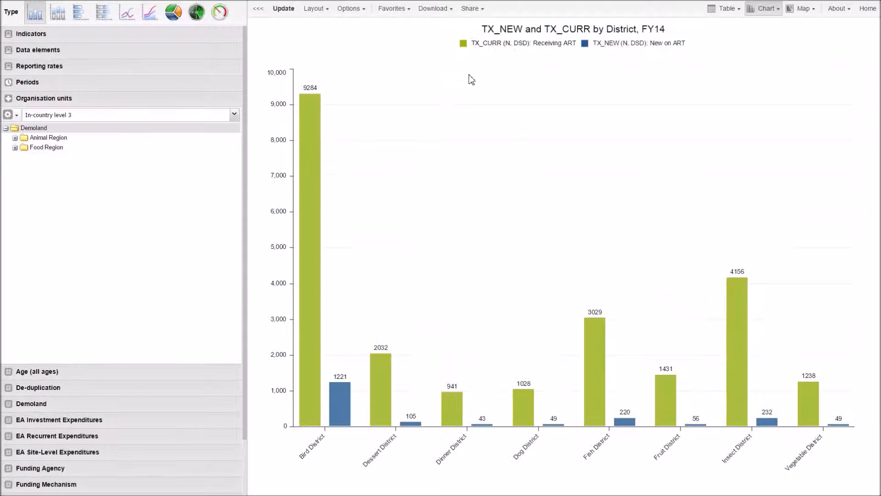
Step: View the favorites list and its form for creating a new favorite, and close both without saving anything
left_click(403, 9)
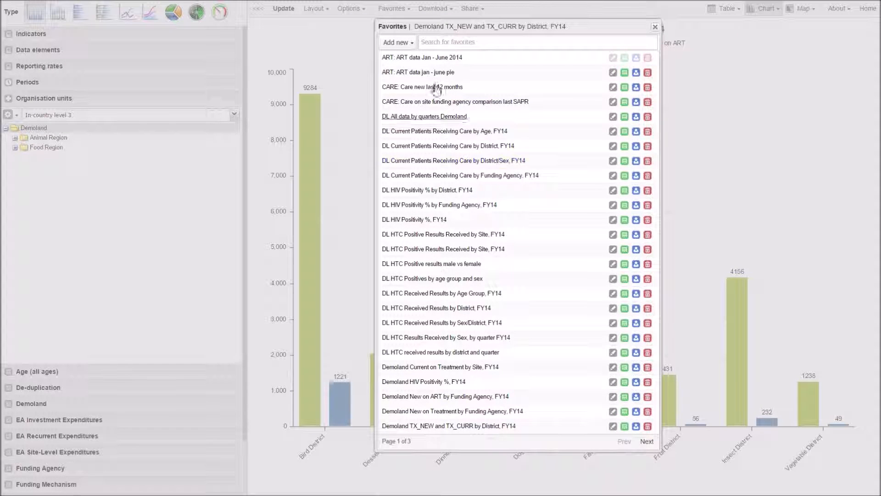
left_click(398, 42)
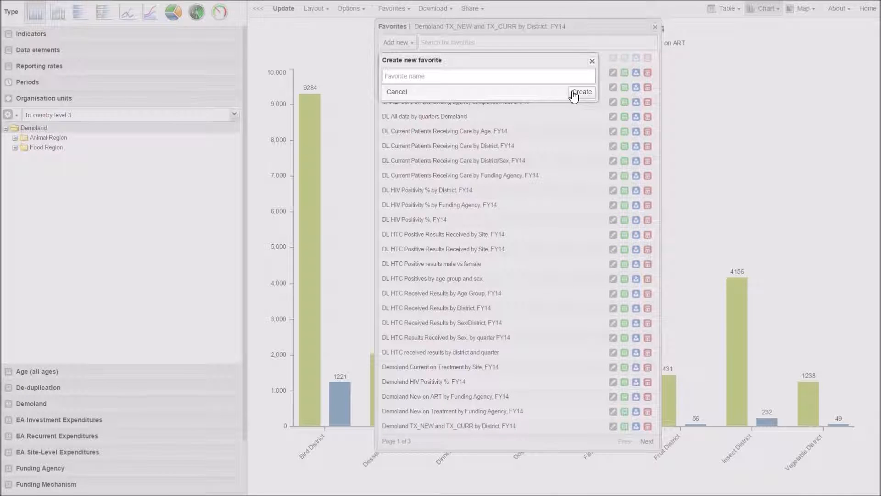
left_click(593, 61)
left_click(656, 26)
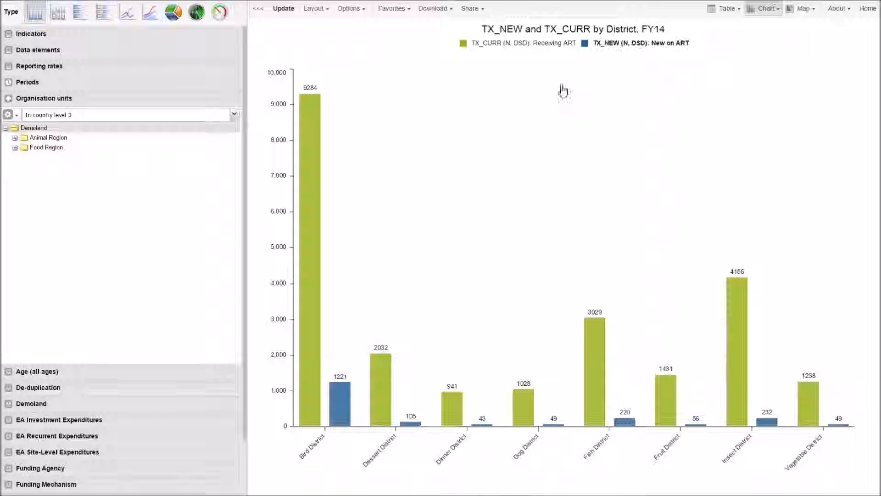
Step: Return to the home dashboard and view the form for adding a new dashboard, closing it without creating one
left_click(868, 9)
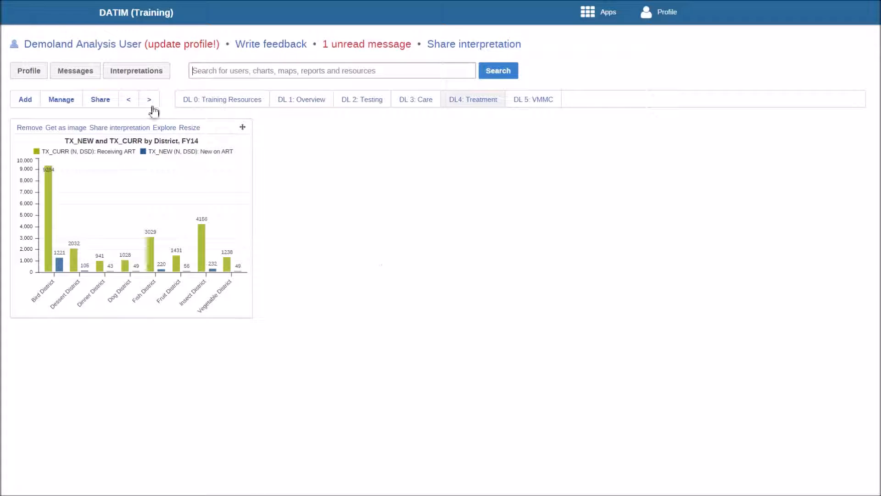
left_click(20, 103)
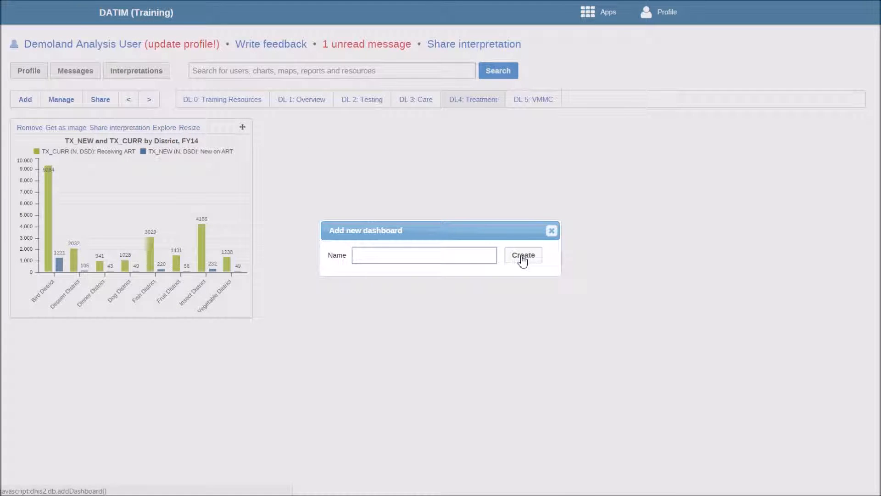
left_click(552, 230)
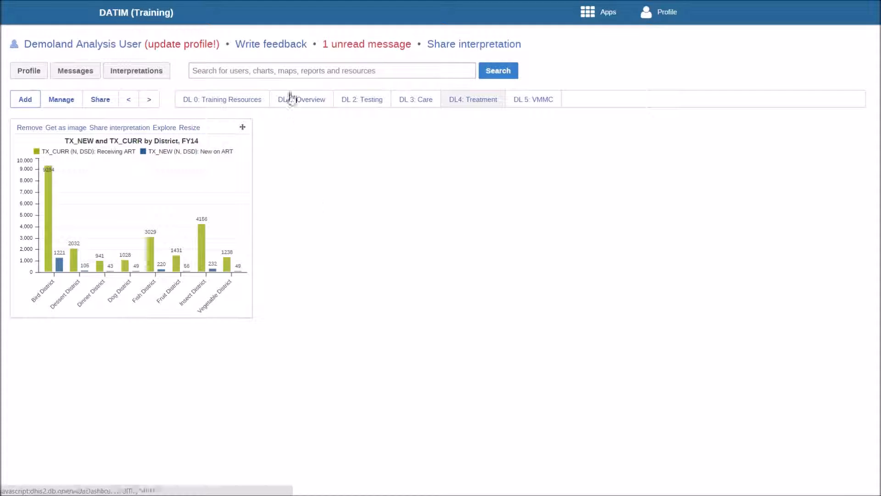
Step: Search the dashboard items for "Demolan TX" and dismiss the results without adding any item
left_click(288, 71)
type("Dem")
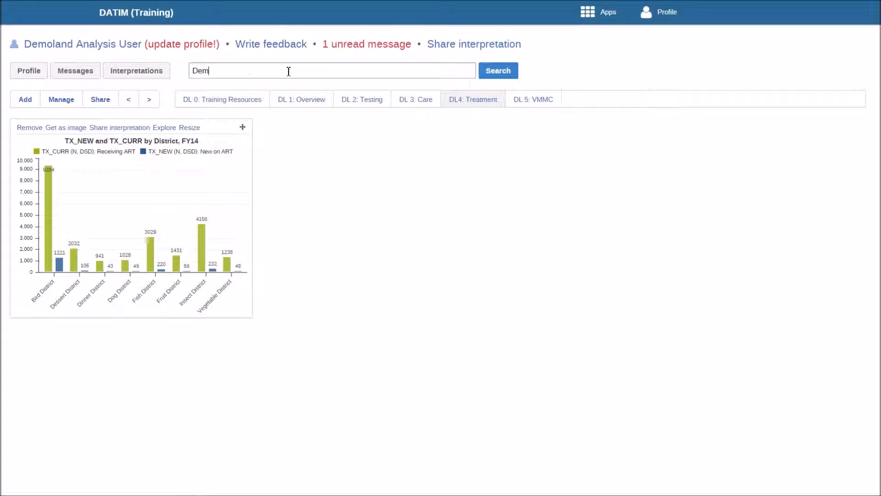
type("olan TX")
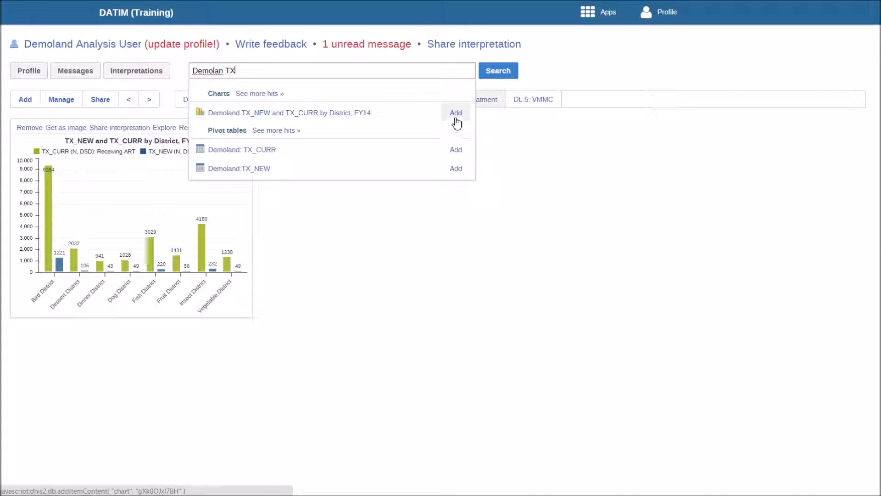
left_click(544, 175)
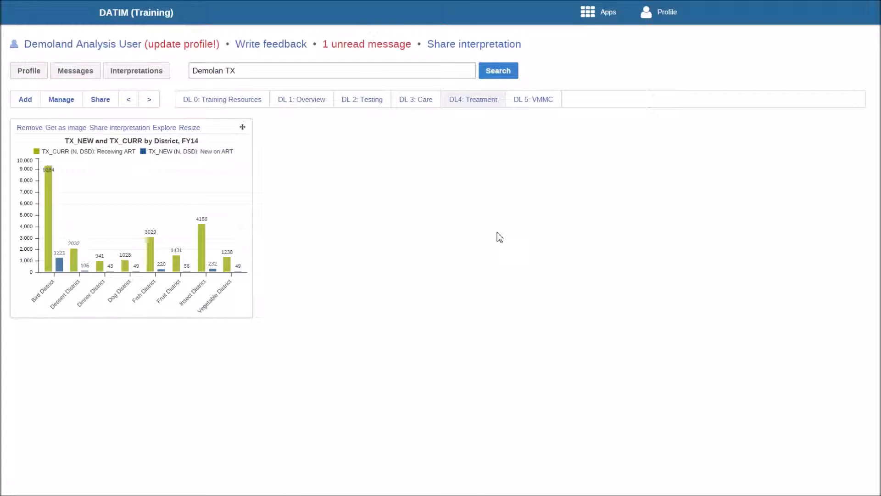